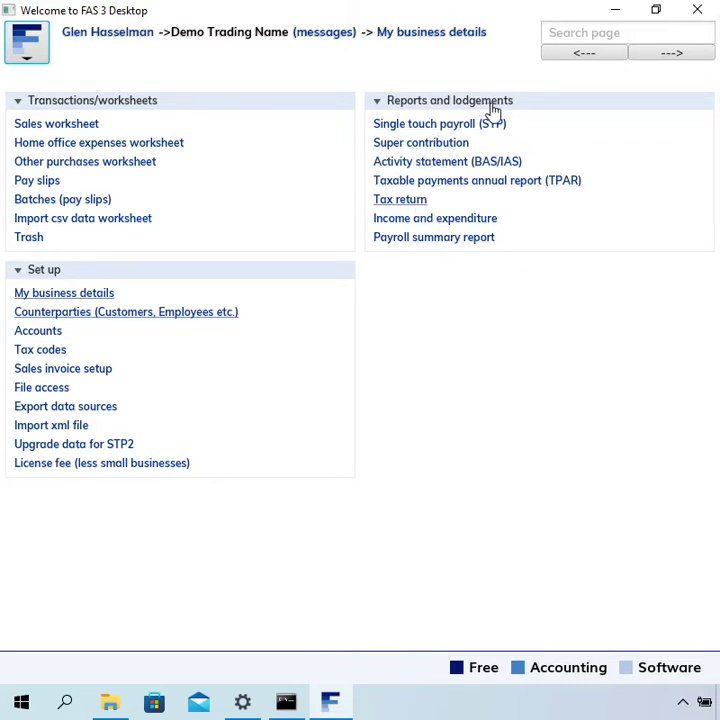
- Open the Tax return link under Reports and lodgements on the home page
click(416, 203)
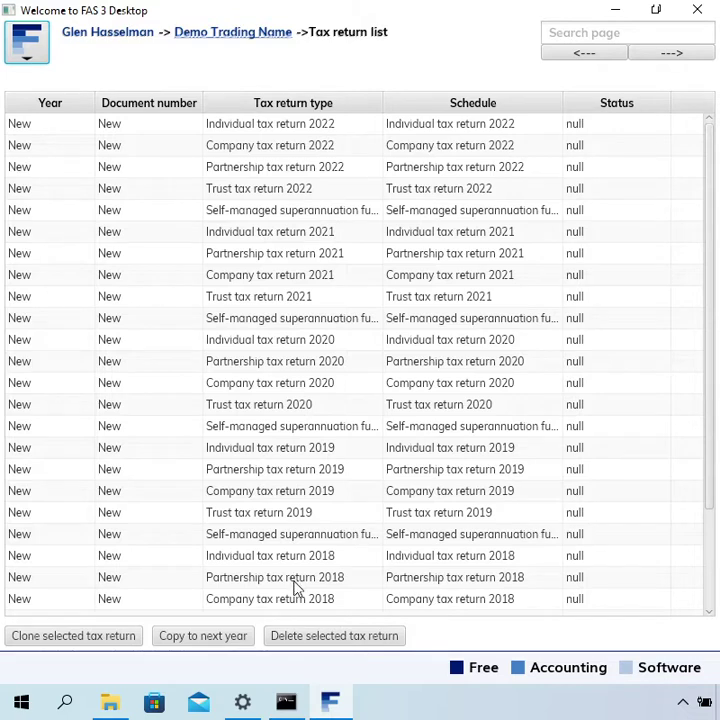
- Browse the 2018–2022 returns and select the Company tax return 2022 row
scroll(294, 588, down, 1)
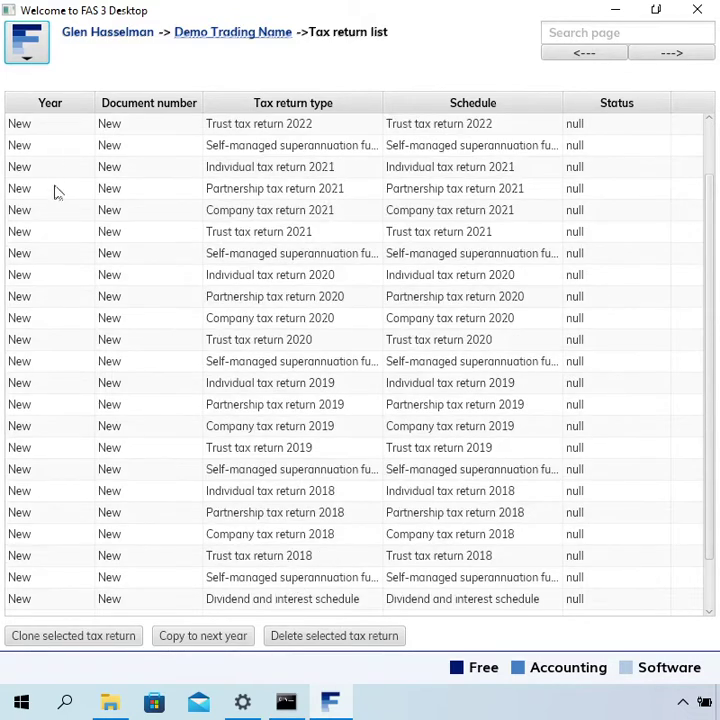
scroll(100, 130, up, 1)
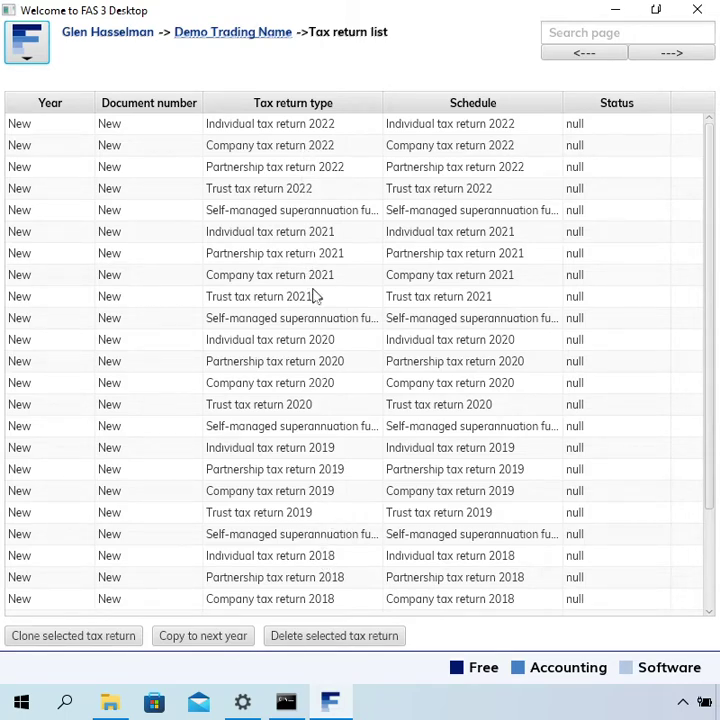
scroll(335, 550, down, 2)
click(341, 505)
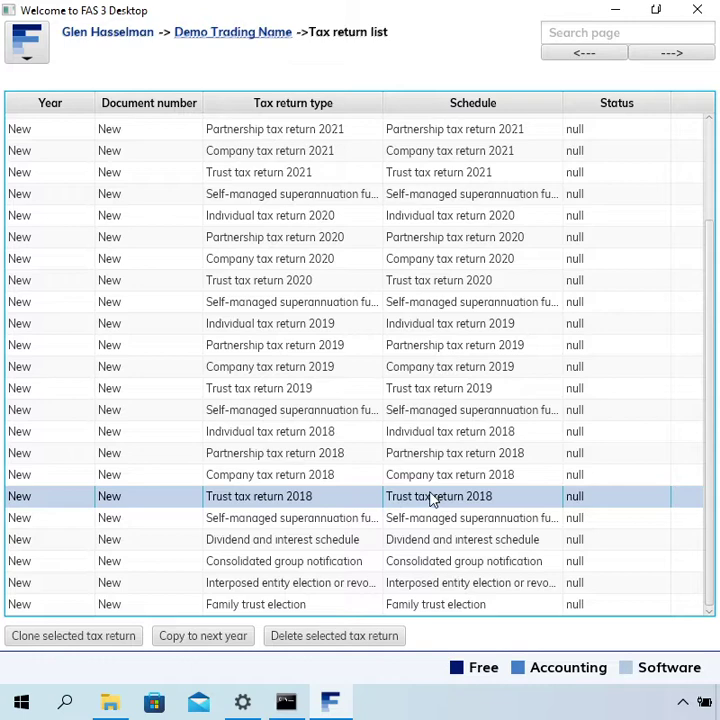
scroll(434, 500, up, 2)
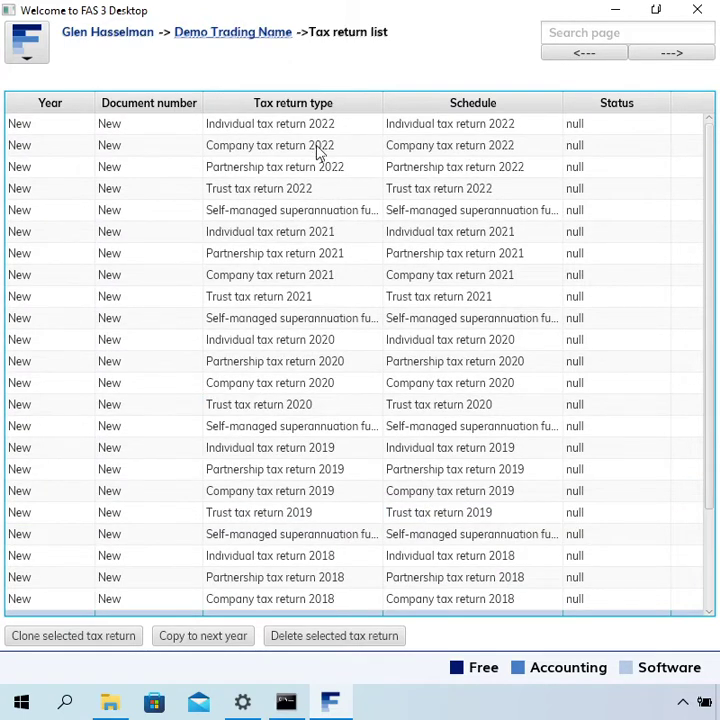
click(318, 148)
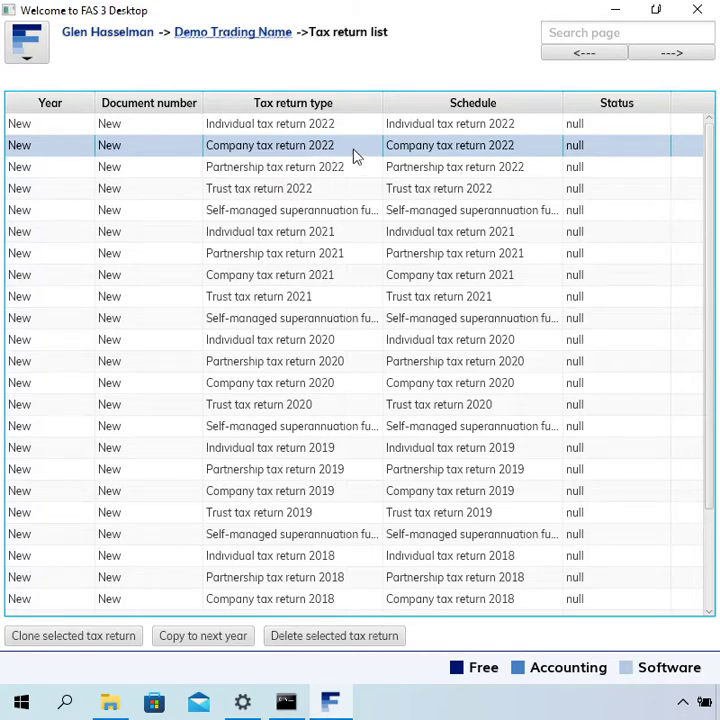
- Open Company tax return 2022 and set Amendment Indicator and Final tax return indicator to No
double_click(302, 150)
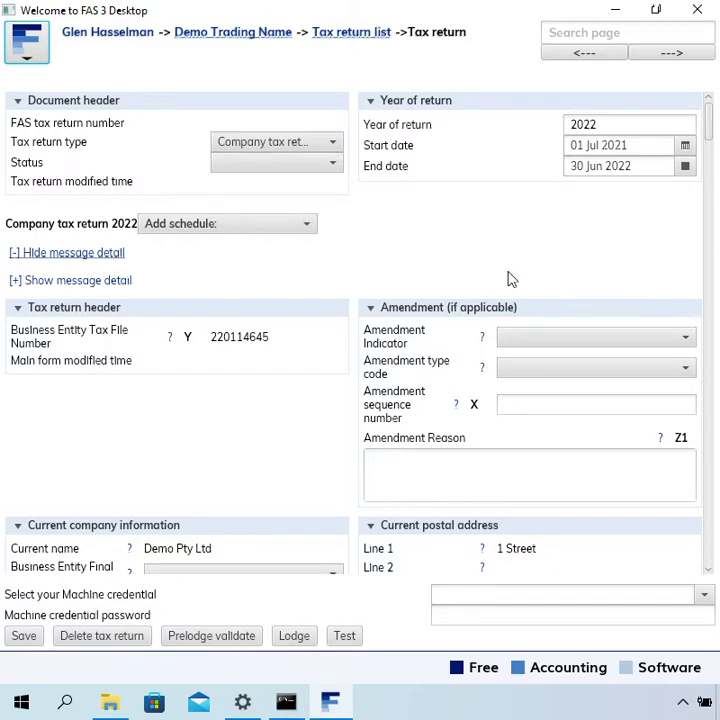
click(546, 340)
click(548, 380)
scroll(426, 443, down, 3)
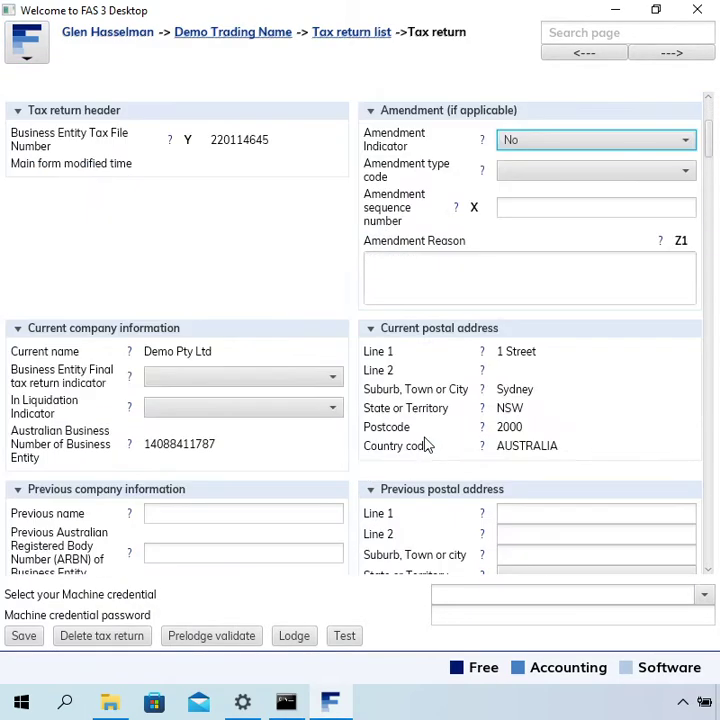
click(323, 379)
click(284, 421)
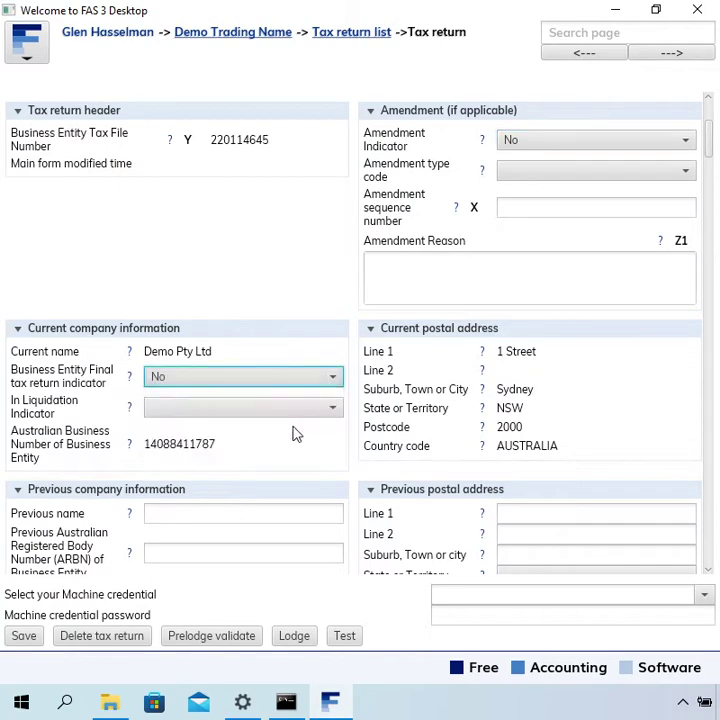
scroll(448, 500, down, 3)
scroll(443, 500, down, 1)
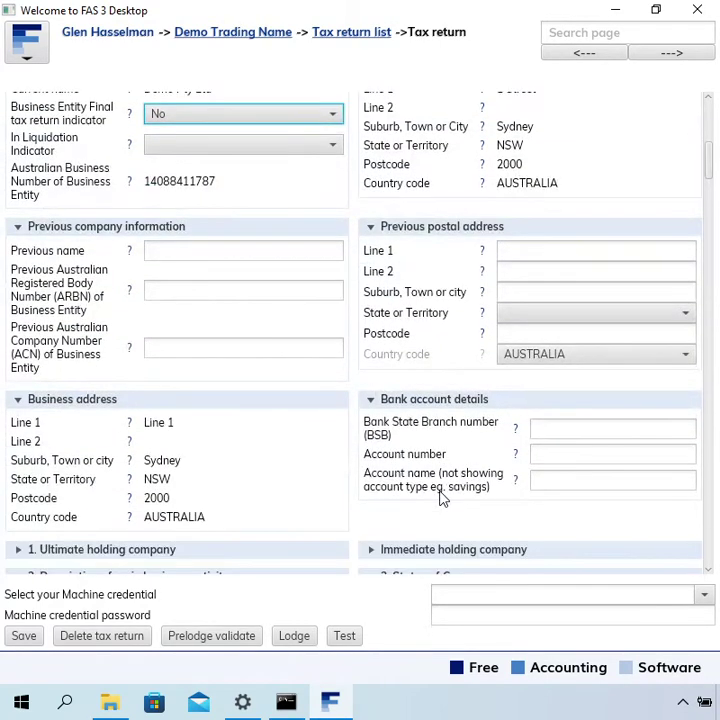
scroll(443, 500, down, 3)
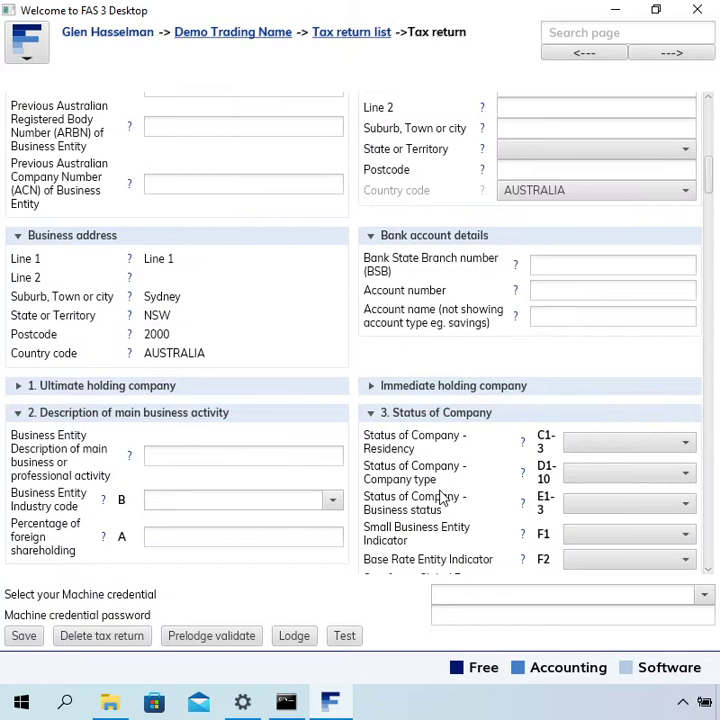
scroll(443, 500, down, 2)
- Set industry code 01140 Floriculture Production (Under Cover) and reuse its description as main business activity
click(298, 432)
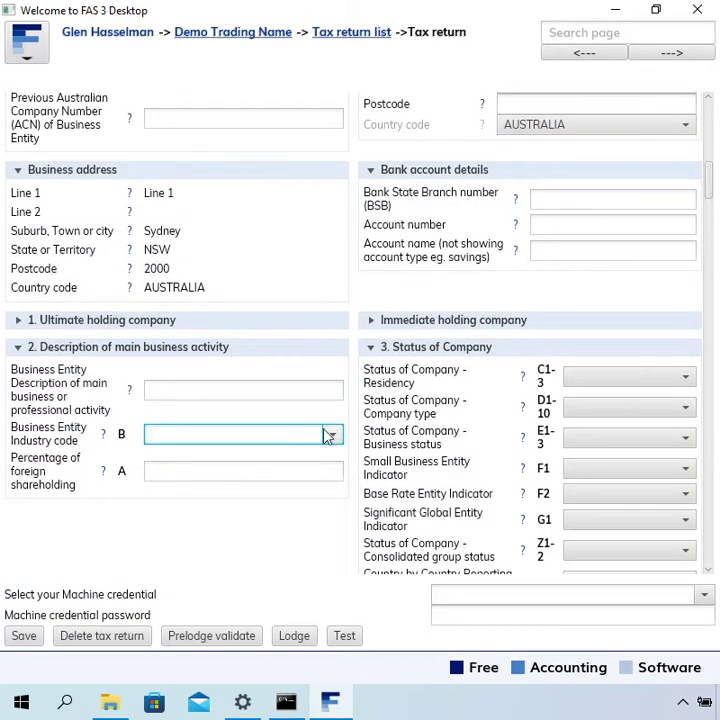
text(Flor)
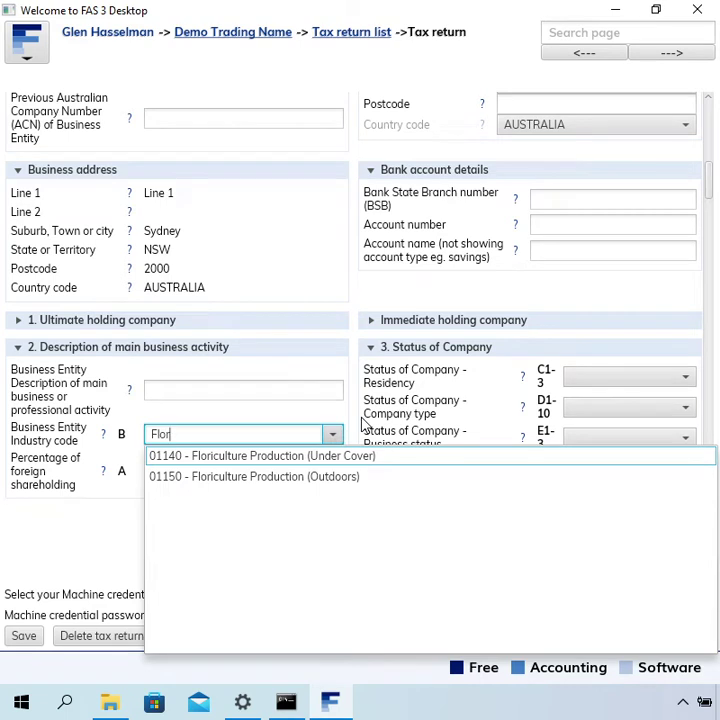
key(Return)
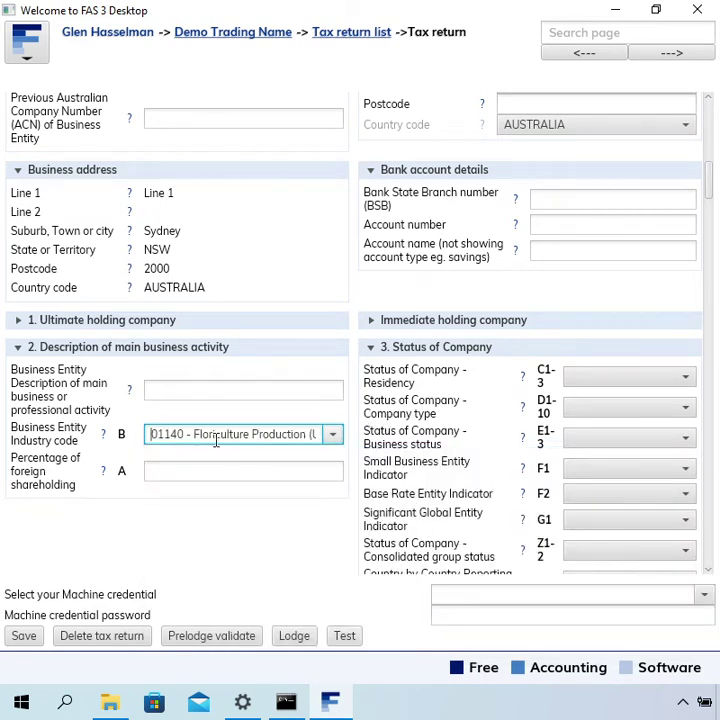
drag(193, 433, 354, 442)
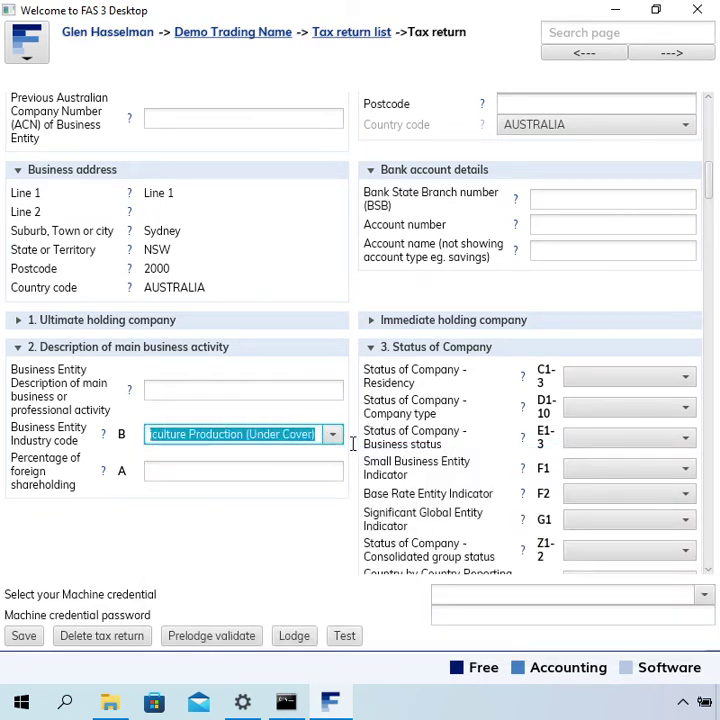
key(ctrl+c)
click(184, 394)
key(ctrl+v)
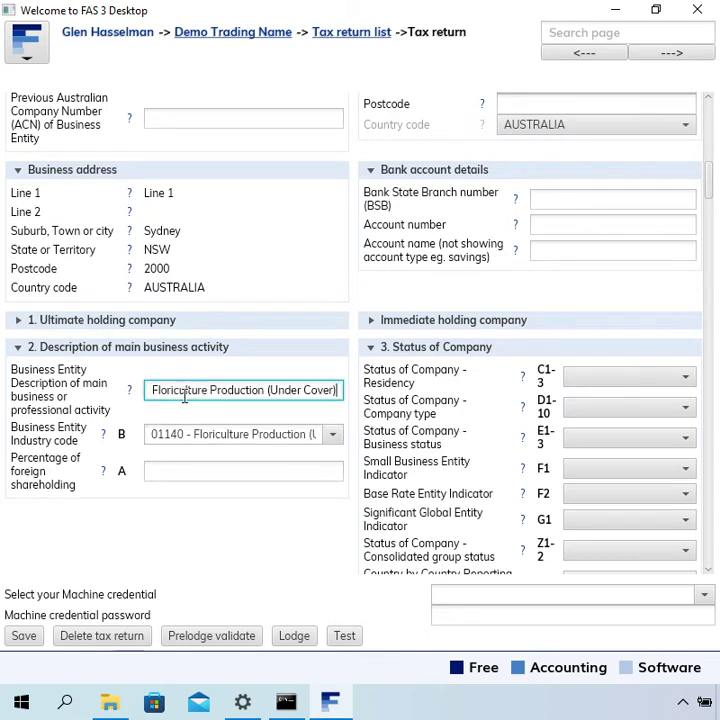
key(Delete)
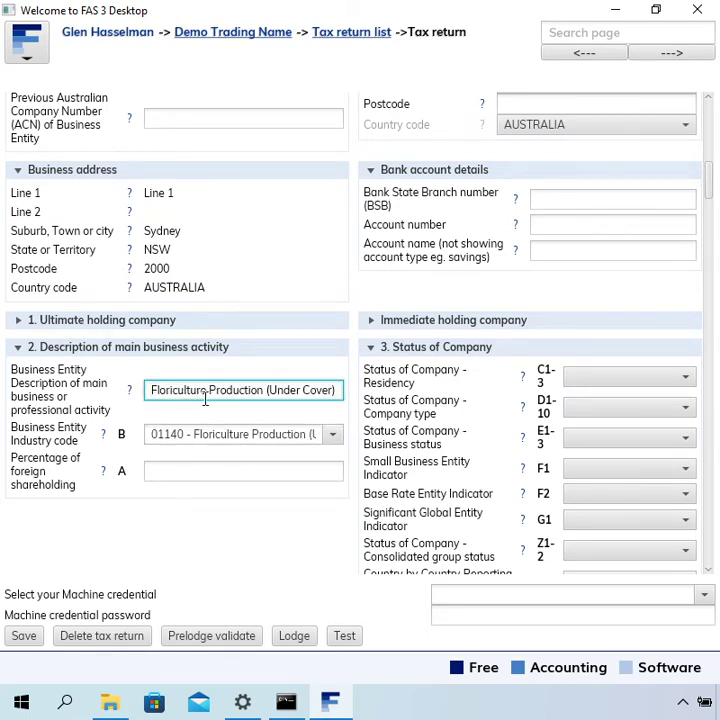
- Set residency to Resident, type Australian Private Company, and Small Business and Base Rate Entity to Yes
click(590, 380)
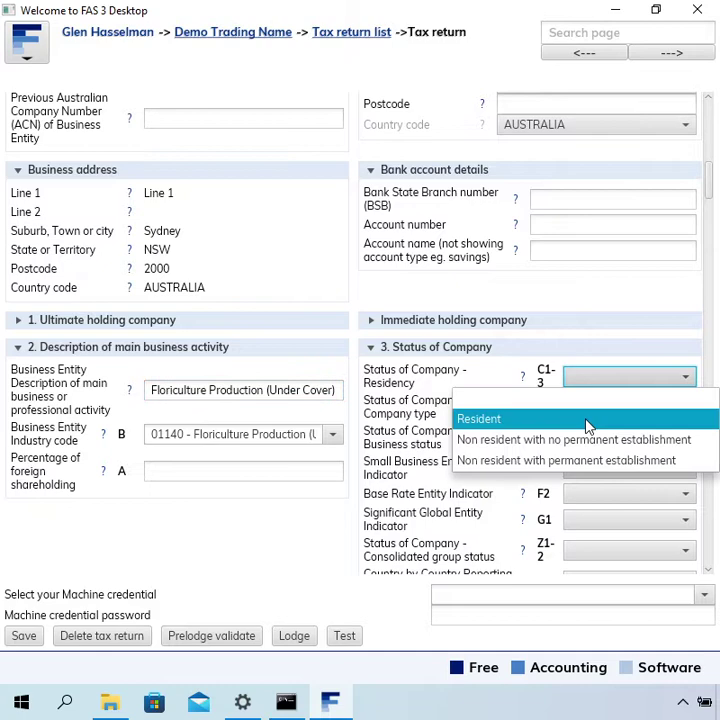
click(588, 421)
click(607, 410)
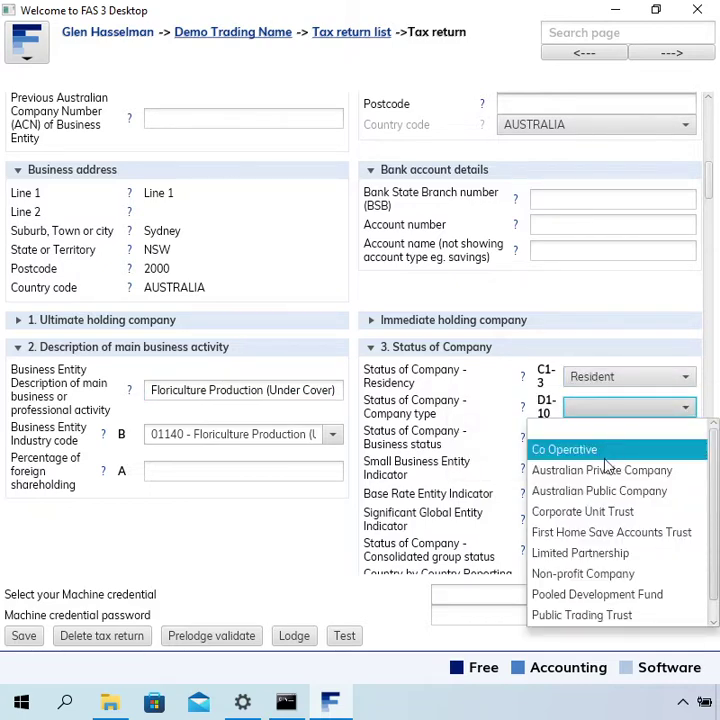
click(609, 472)
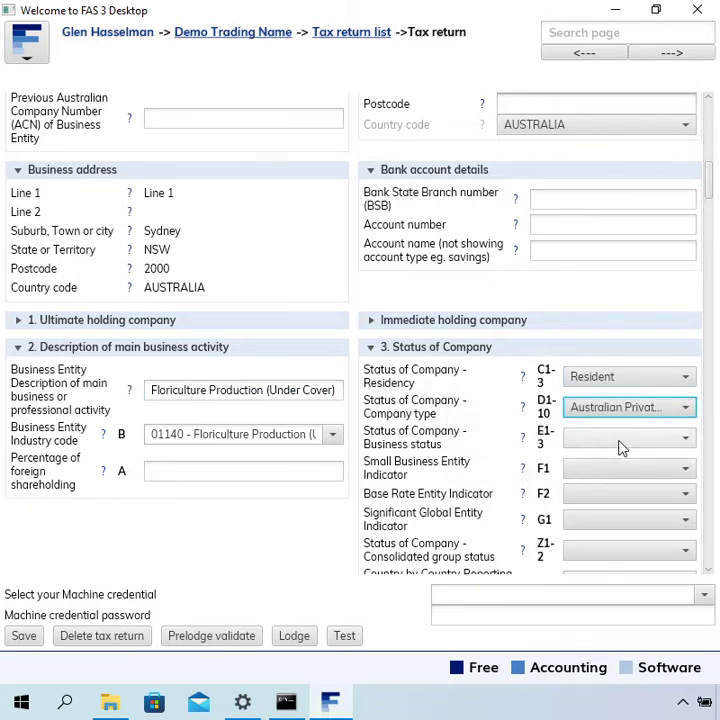
click(620, 447)
click(622, 447)
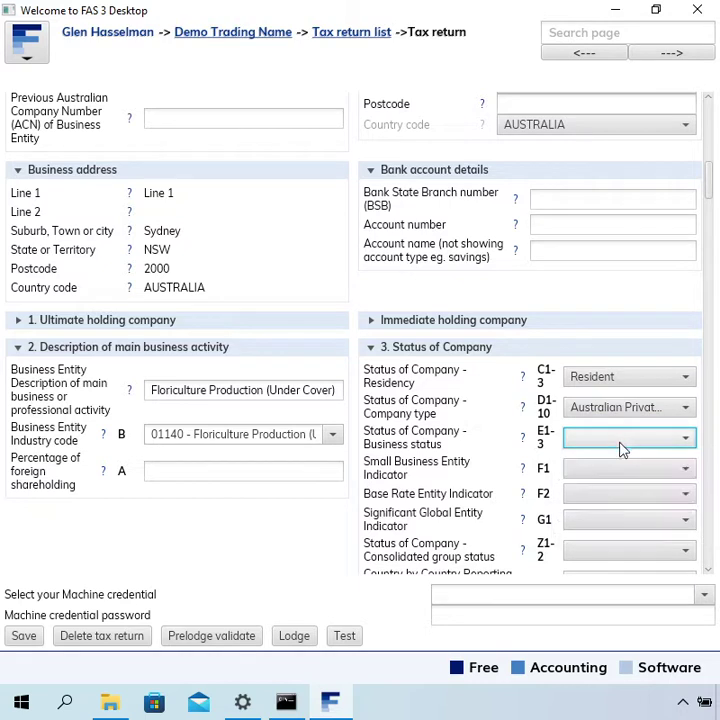
click(580, 476)
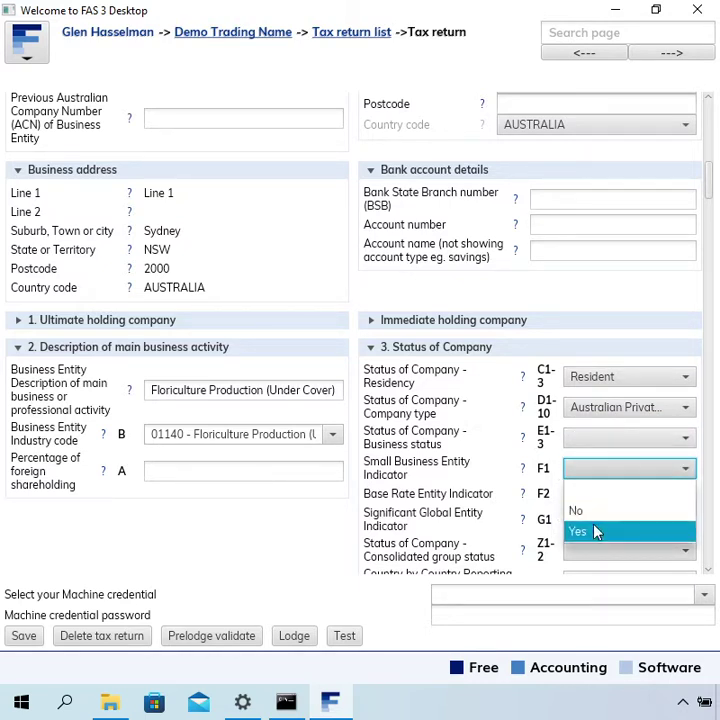
click(595, 532)
click(602, 498)
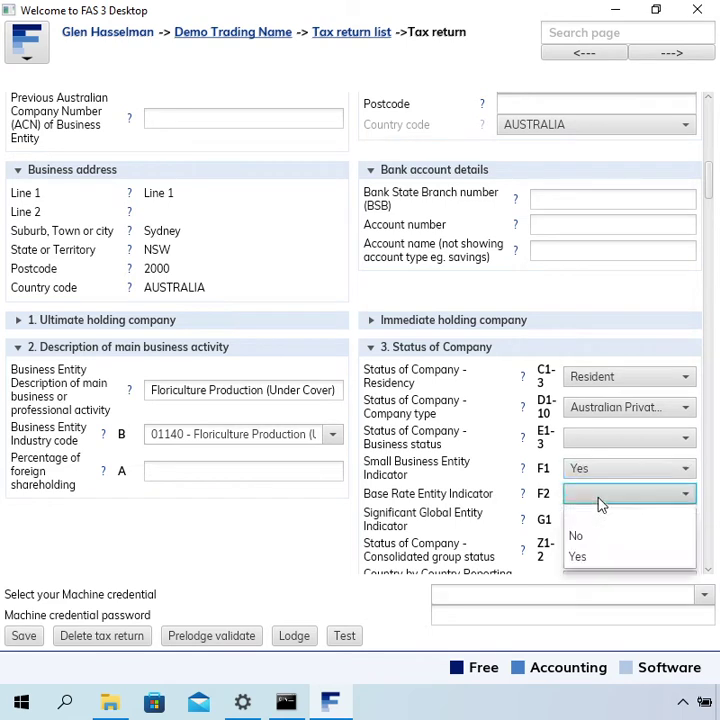
click(602, 559)
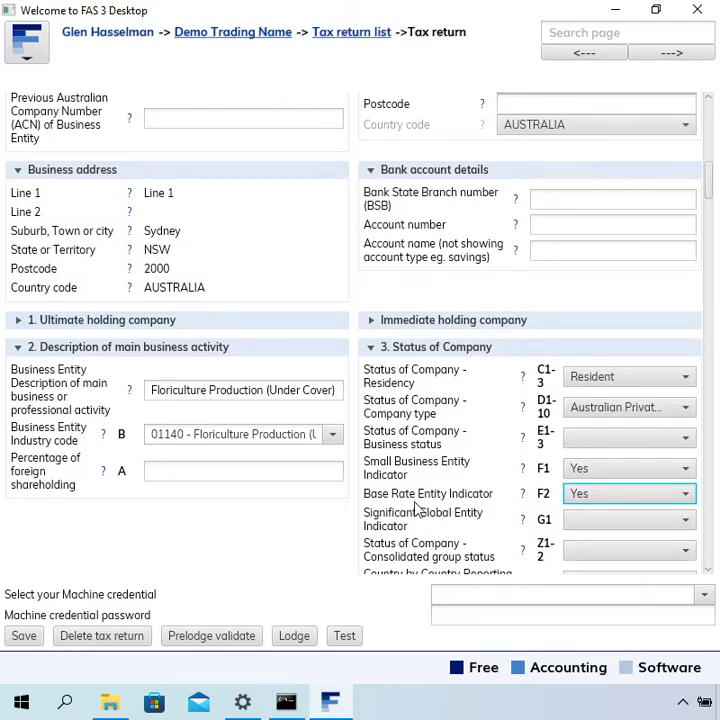
- Answer No for G1 Significant Global Entity and Country by Country Reporting Entity
scroll(415, 511, down, 3)
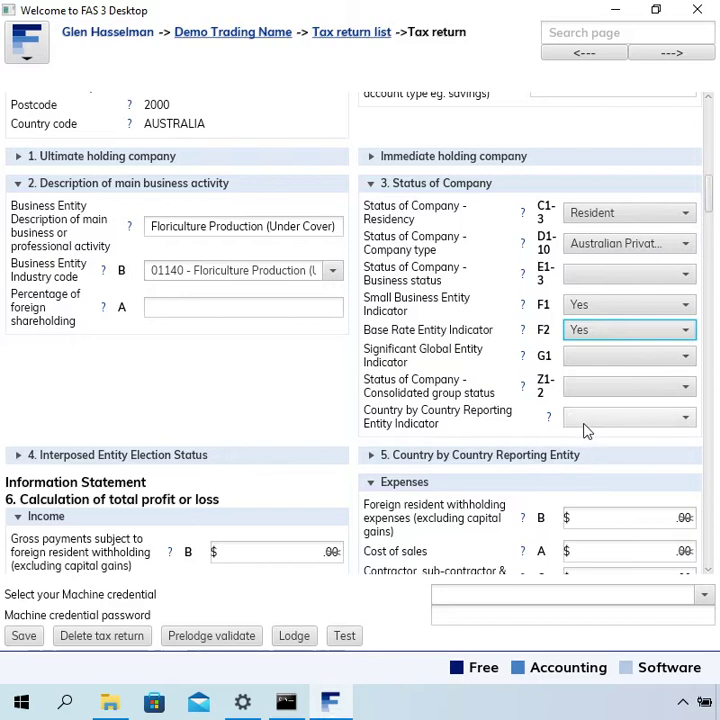
click(579, 360)
click(582, 400)
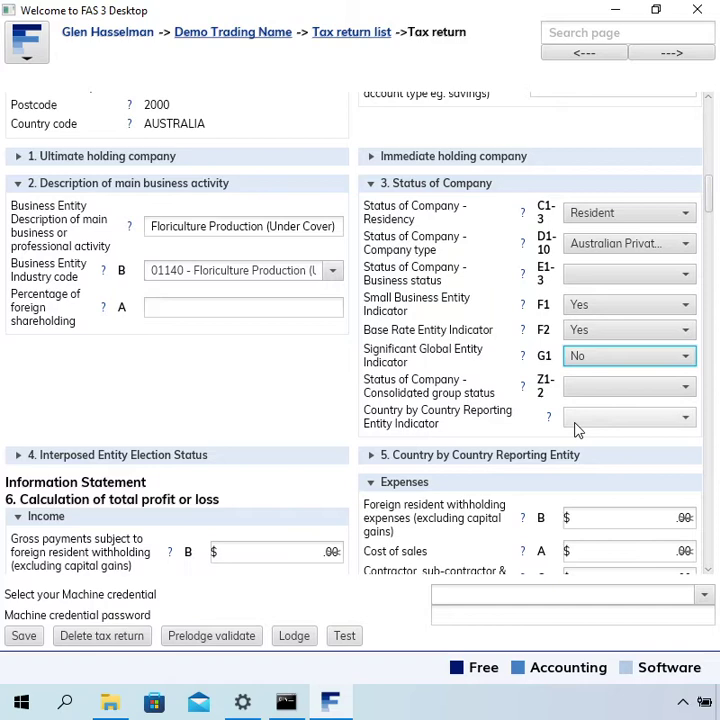
click(577, 420)
click(575, 458)
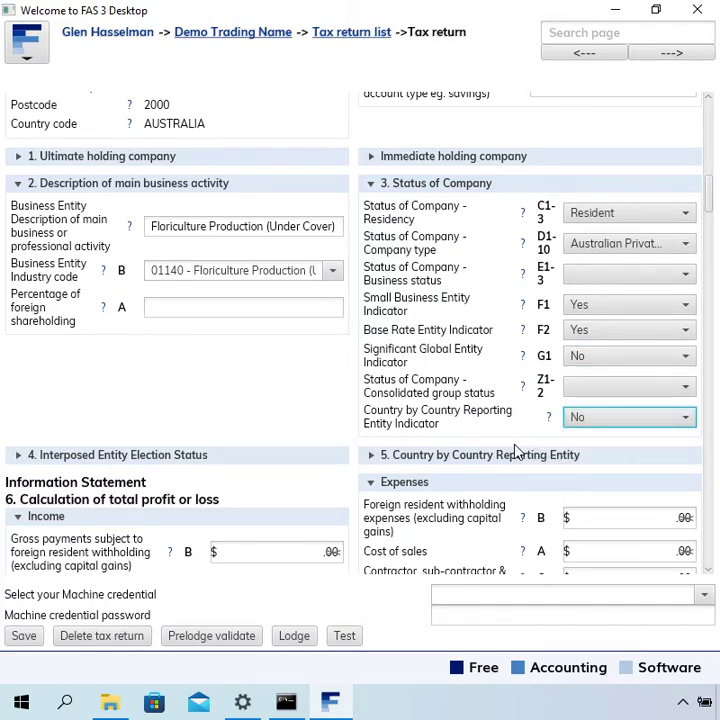
scroll(517, 452, down, 1)
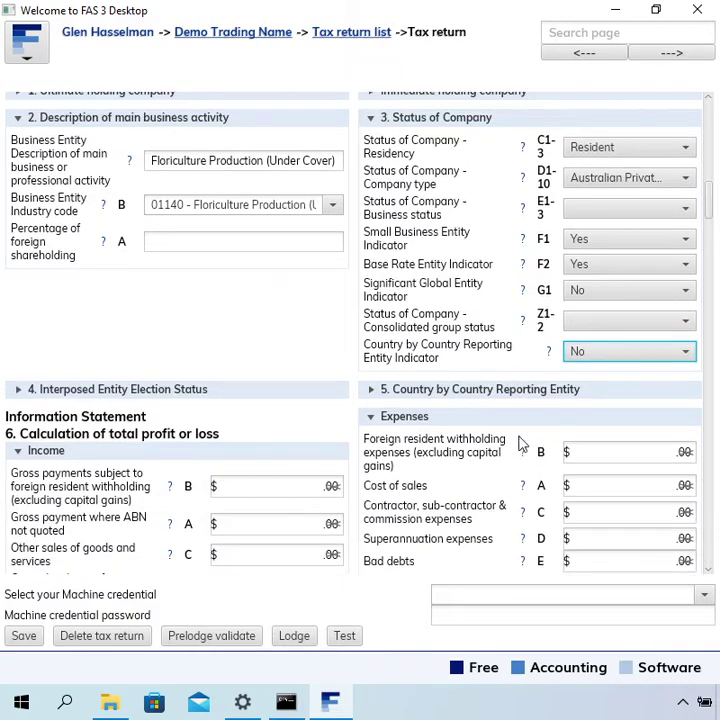
- Enter 1000 in Other sales of goods and services (C) and 0 in Cost of sales (A)
click(548, 356)
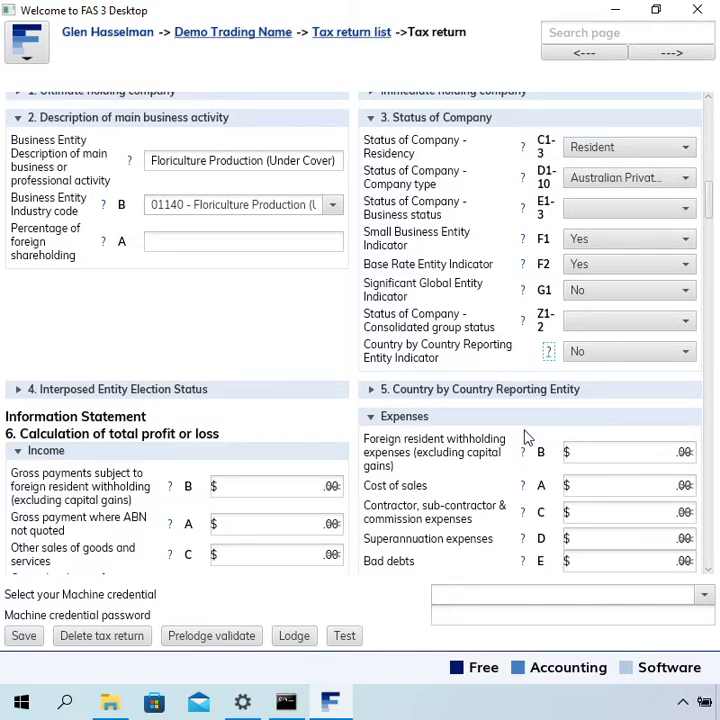
scroll(526, 440, down, 5)
click(338, 324)
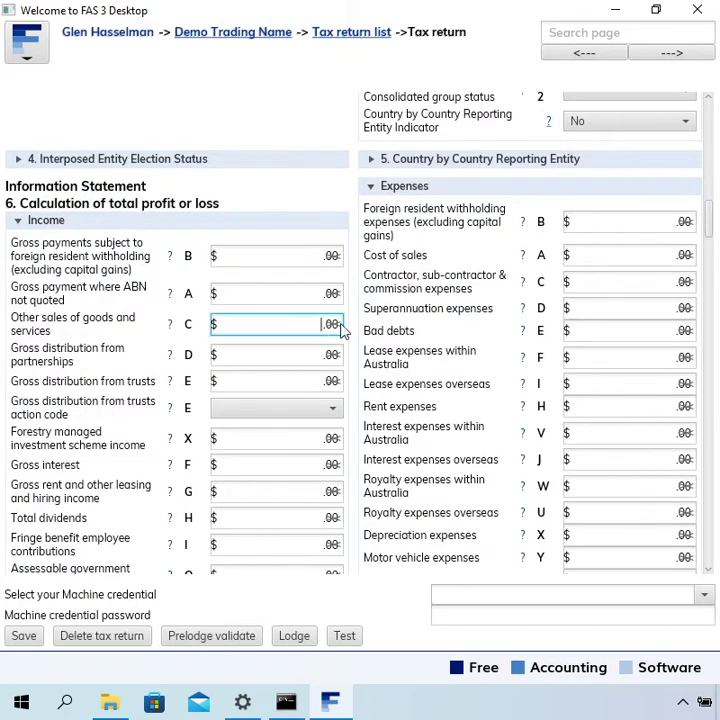
text(1000)
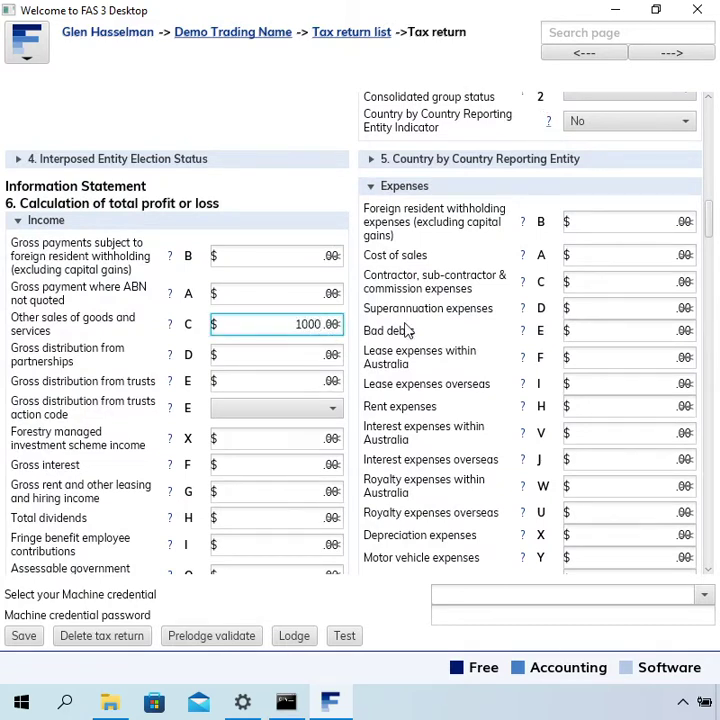
click(630, 262)
text(0)
scroll(493, 411, down, 1)
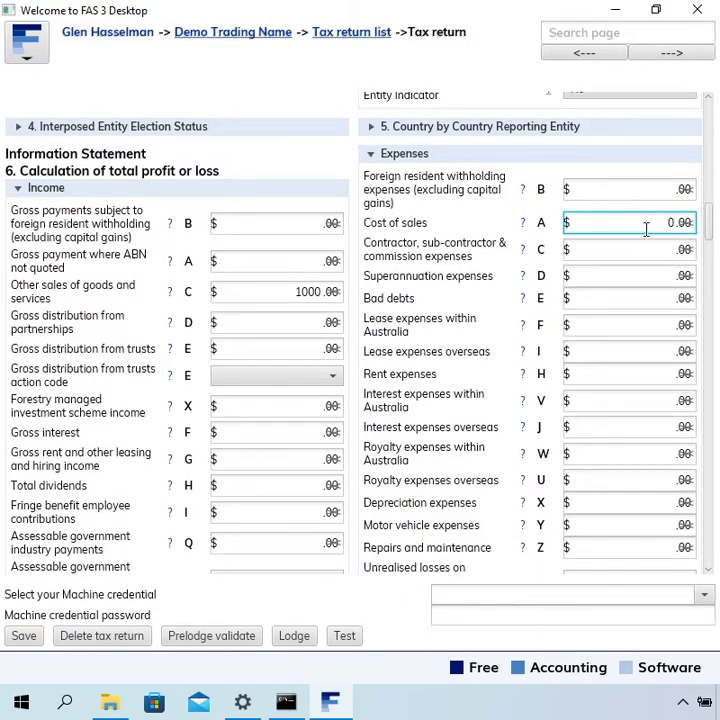
scroll(485, 453, down, 7)
scroll(484, 449, down, 7)
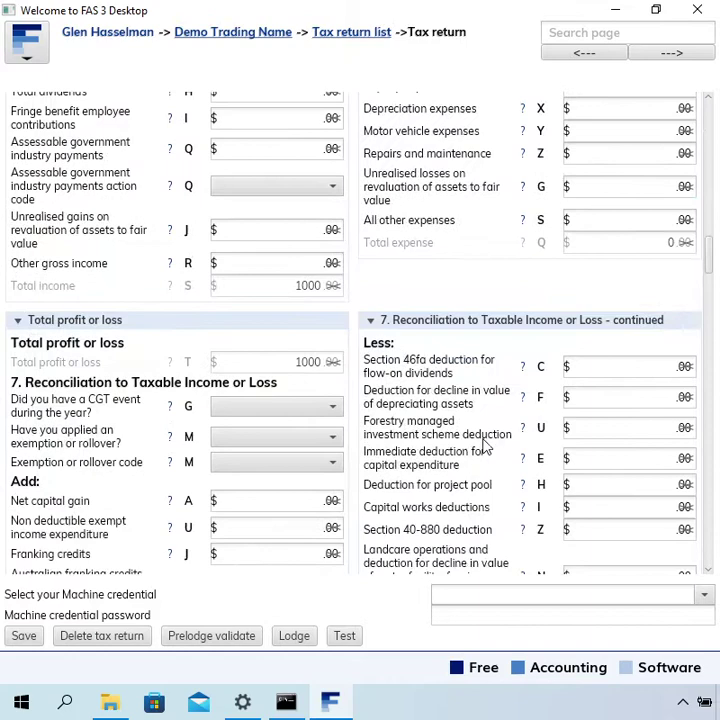
- Choose No for 'Did you have a CGT event during the year?' (G) in section 7
click(340, 342)
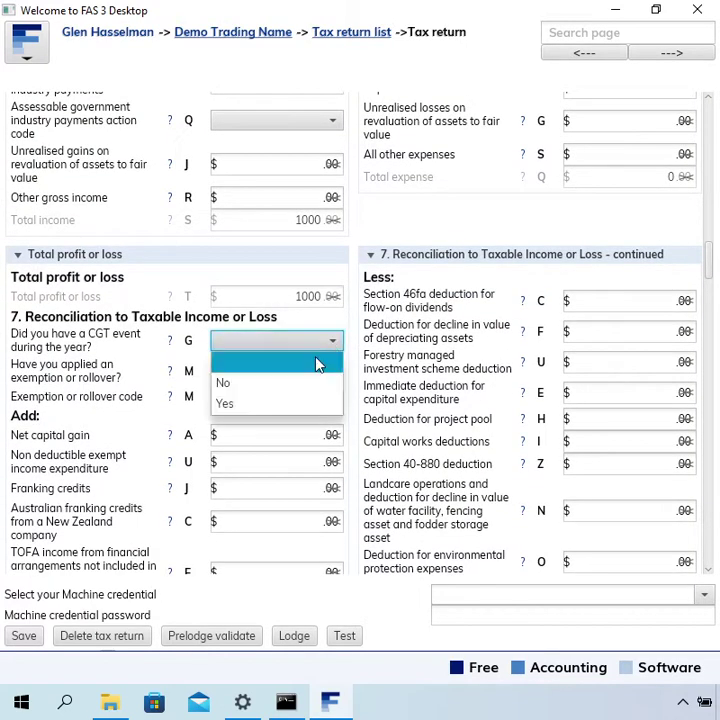
click(305, 385)
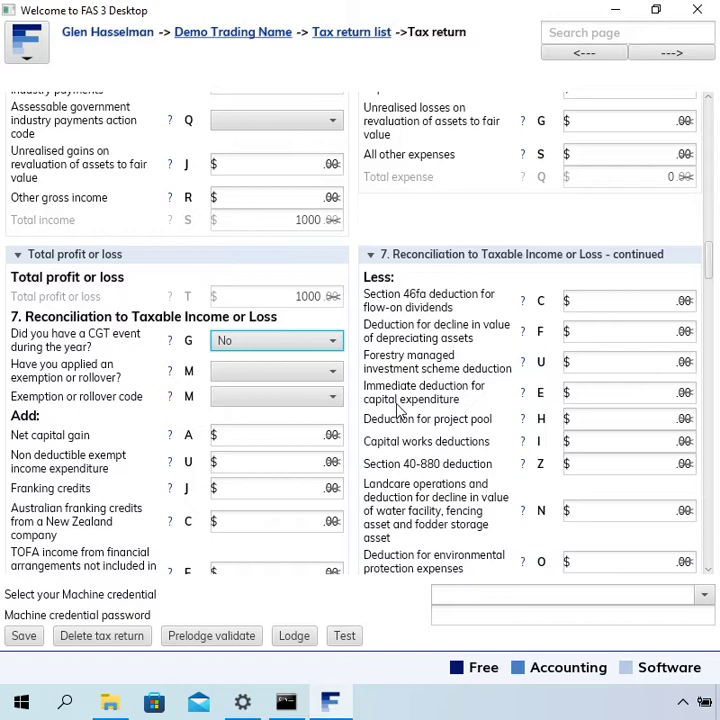
scroll(399, 410, down, 1)
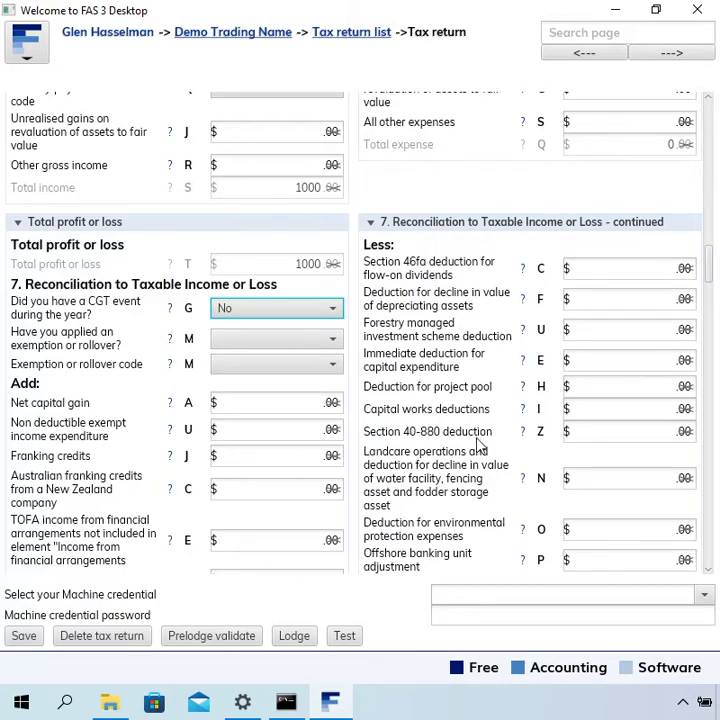
scroll(480, 440, down, 2)
scroll(480, 445, down, 10)
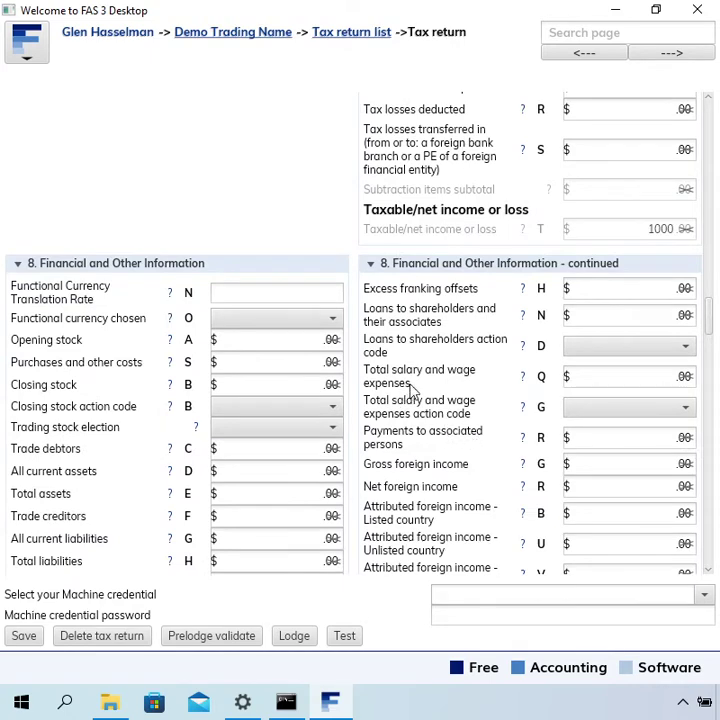
- Enter 1 for All current assets and 0 for current and total liabilities
scroll(412, 397, down, 3)
click(330, 341)
text(1)
key(Tab)
key(Tab)
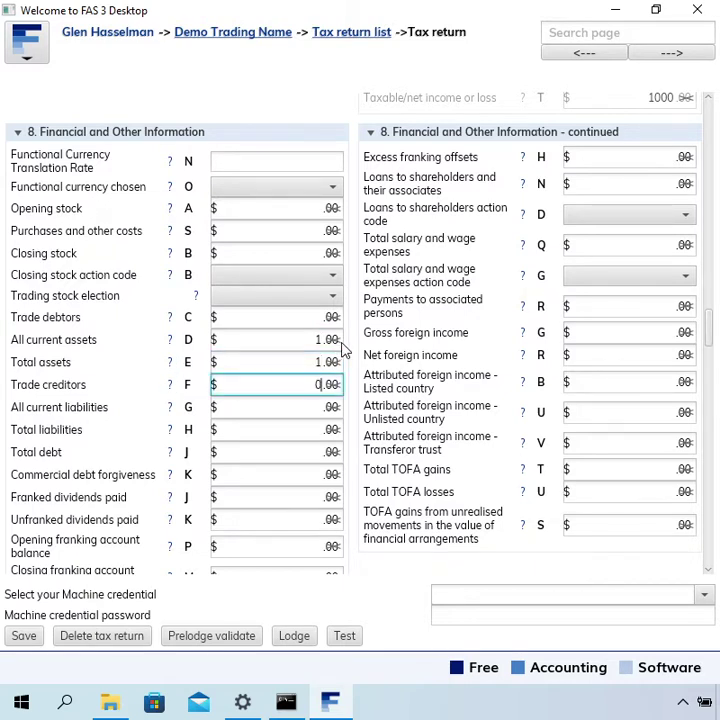
key(Tab)
text(0)
key(Tab)
key(Tab)
text(0)
key(Tab)
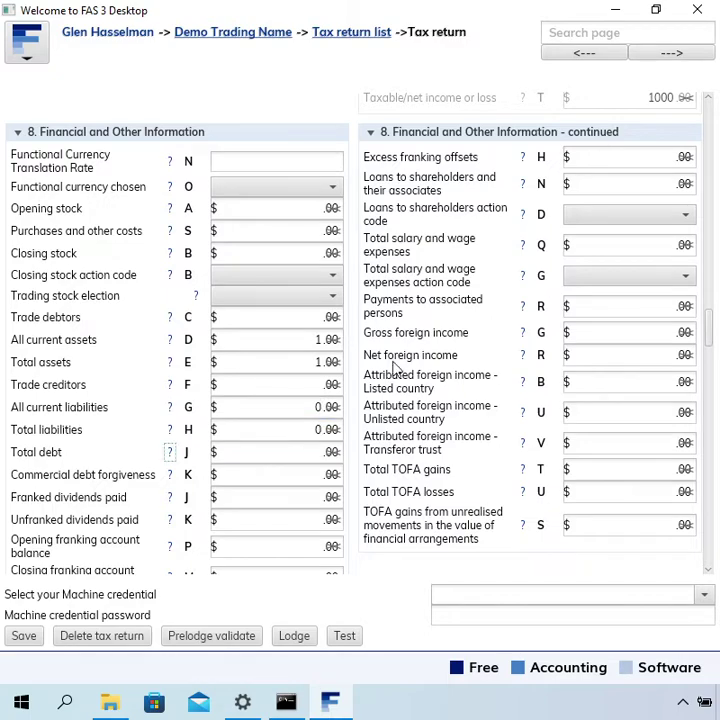
- Answer No to the reportable tax position schedule and personal services income questions
scroll(490, 365, down, 3)
scroll(486, 376, down, 2)
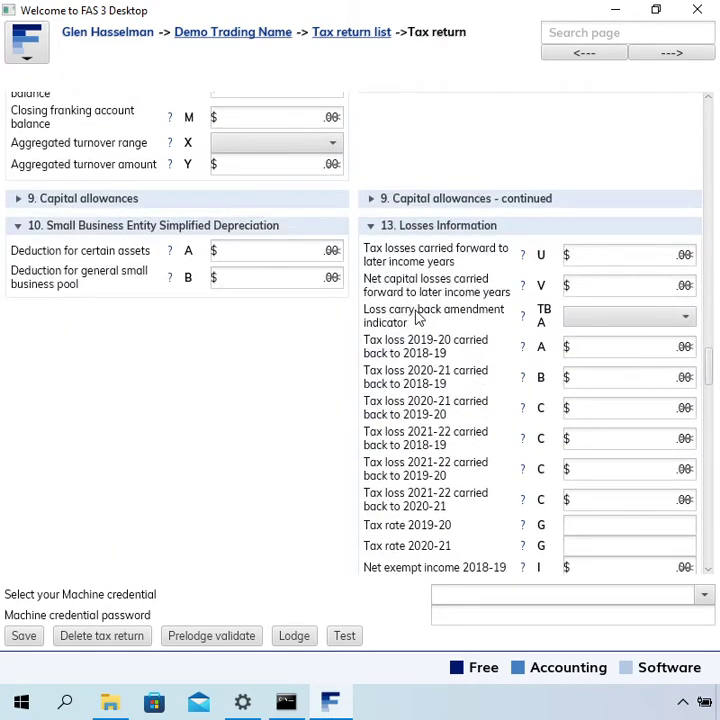
scroll(418, 317, down, 6)
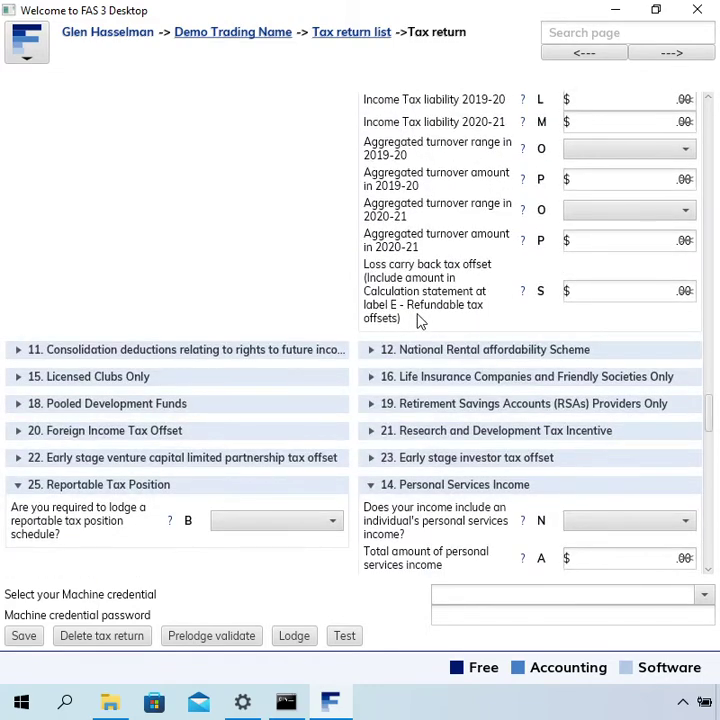
scroll(420, 320, down, 2)
click(291, 396)
click(287, 433)
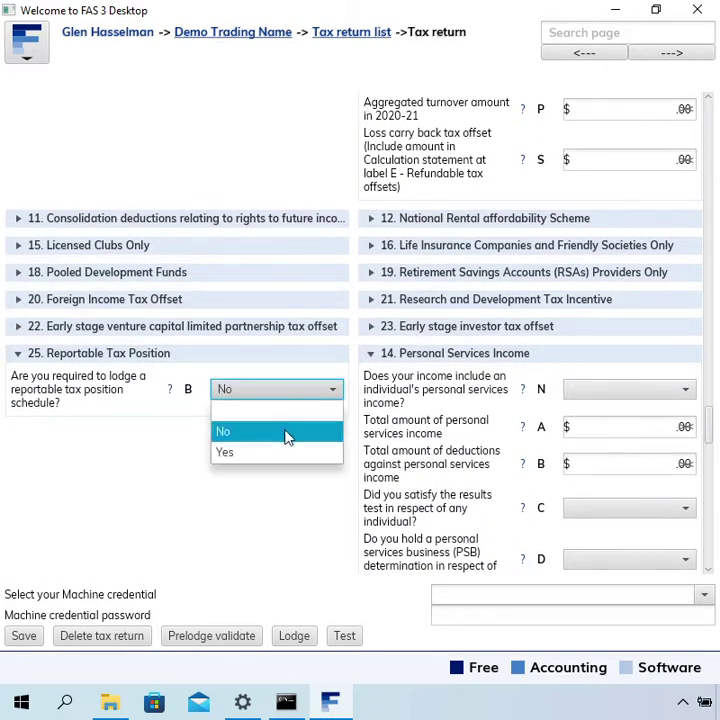
click(287, 436)
click(591, 390)
click(596, 431)
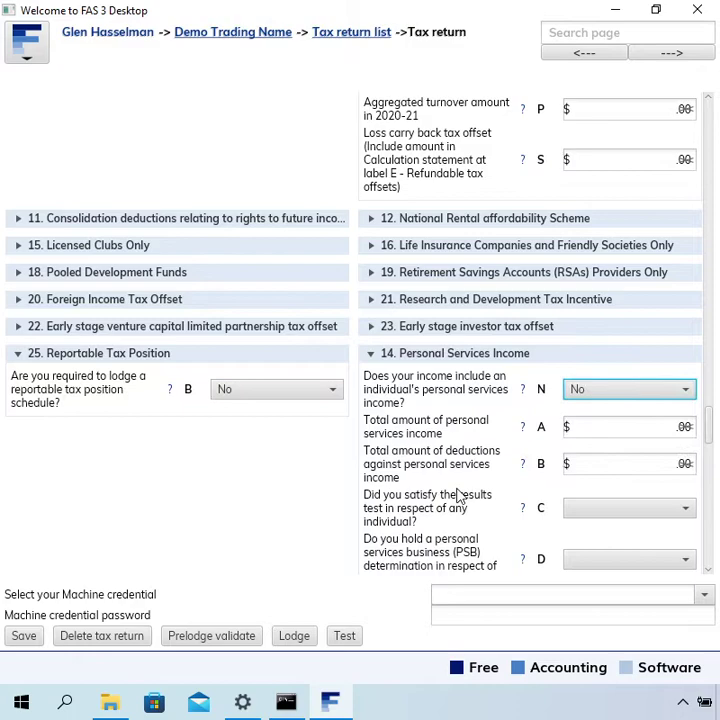
- Answer No to international dealings, $2 million aggregate, overseas interests, thin capitalisation and specified countries
scroll(456, 495, down, 6)
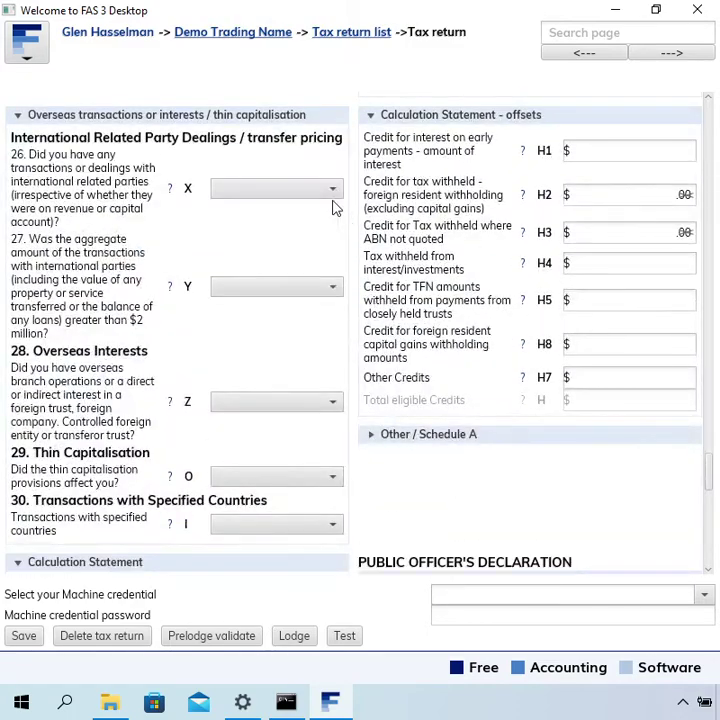
click(330, 190)
click(300, 230)
click(310, 288)
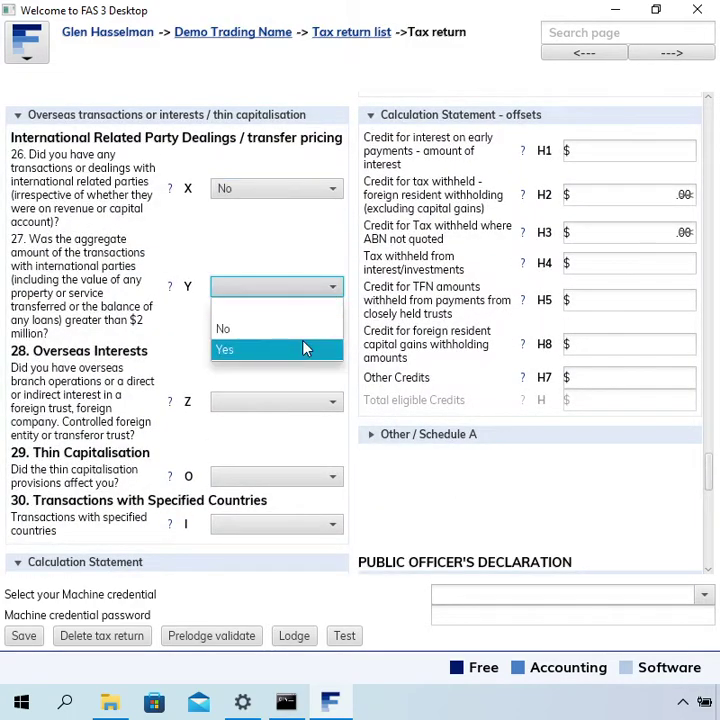
click(305, 330)
click(310, 402)
click(305, 445)
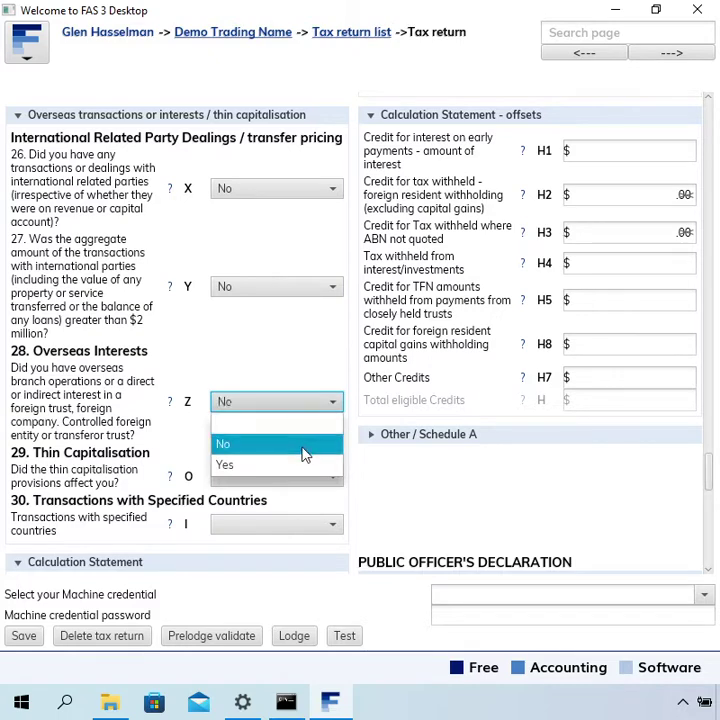
click(304, 448)
click(302, 478)
click(294, 519)
click(294, 523)
click(287, 565)
- Tick the public officer's declaration and enter the officer's full name
scroll(366, 426, down, 5)
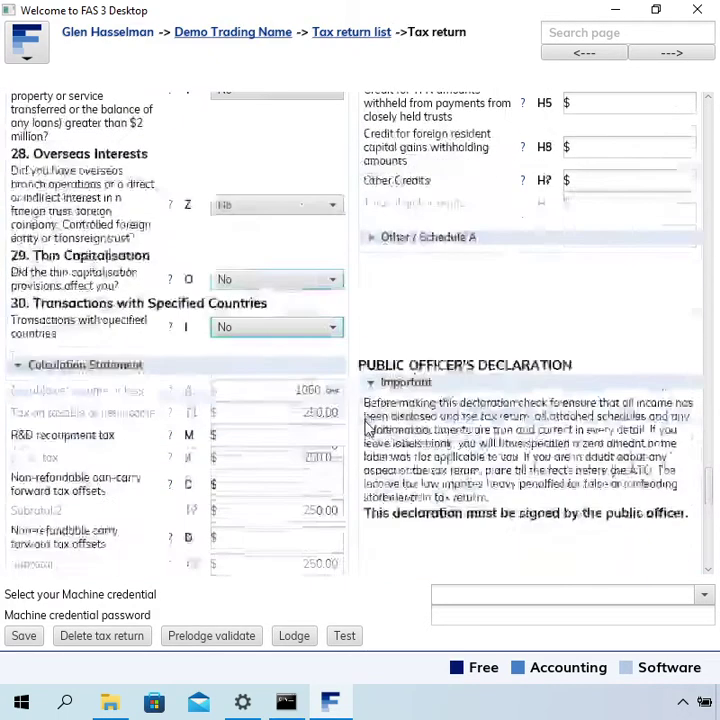
scroll(366, 427, down, 1)
scroll(366, 428, down, 5)
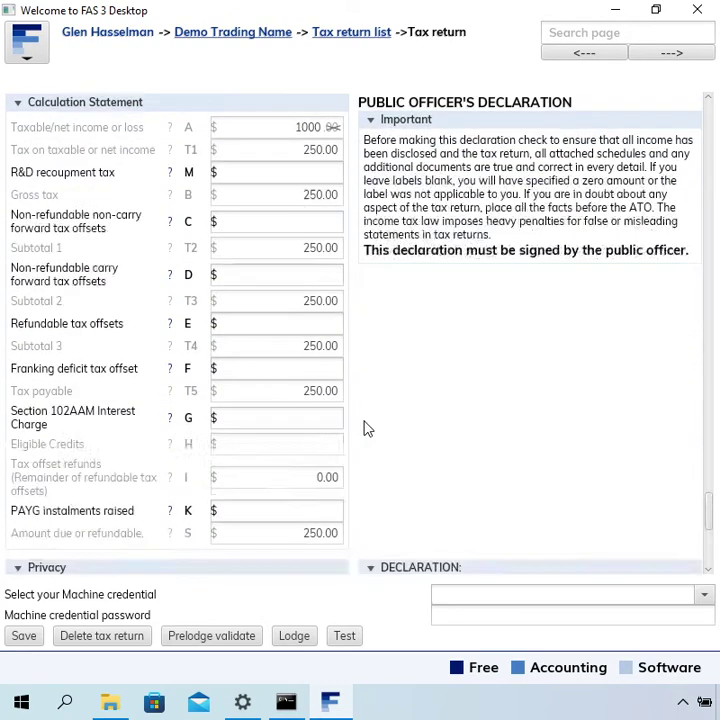
scroll(366, 428, down, 3)
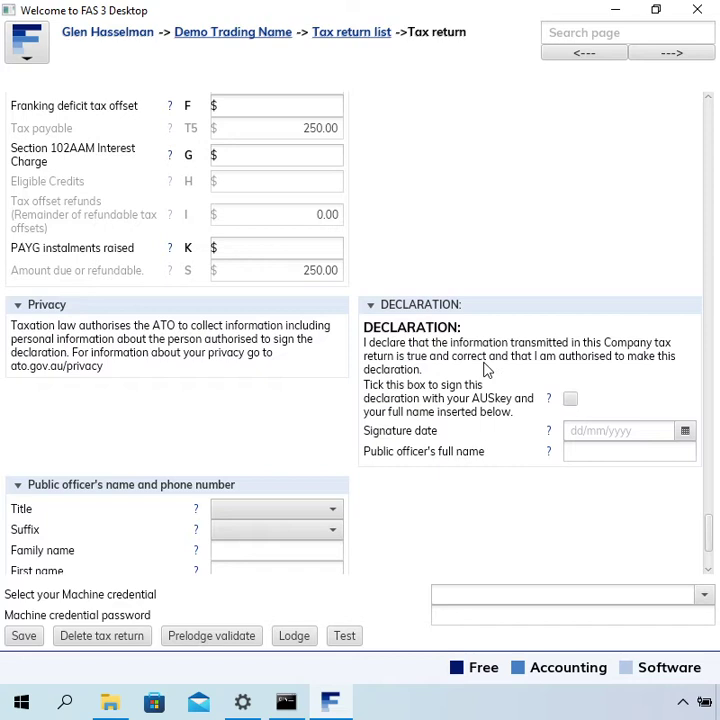
click(570, 399)
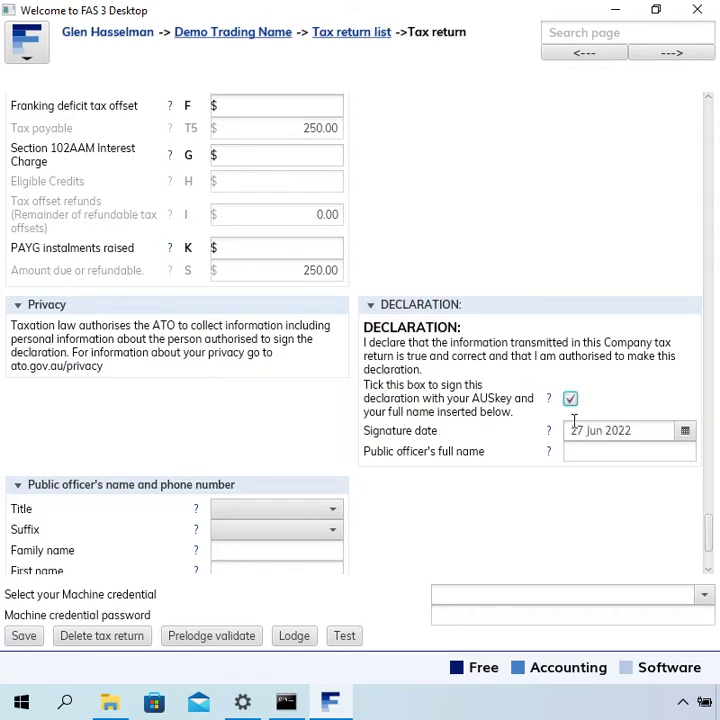
click(574, 451)
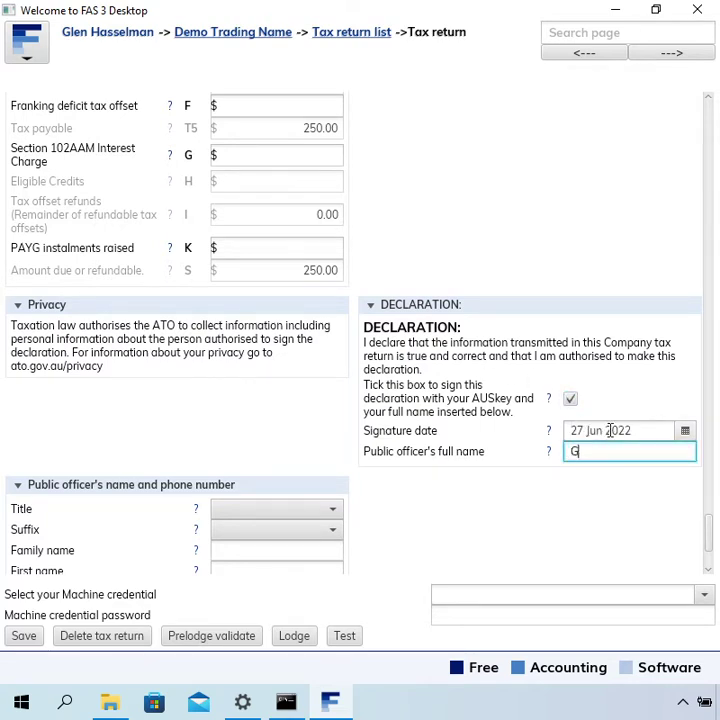
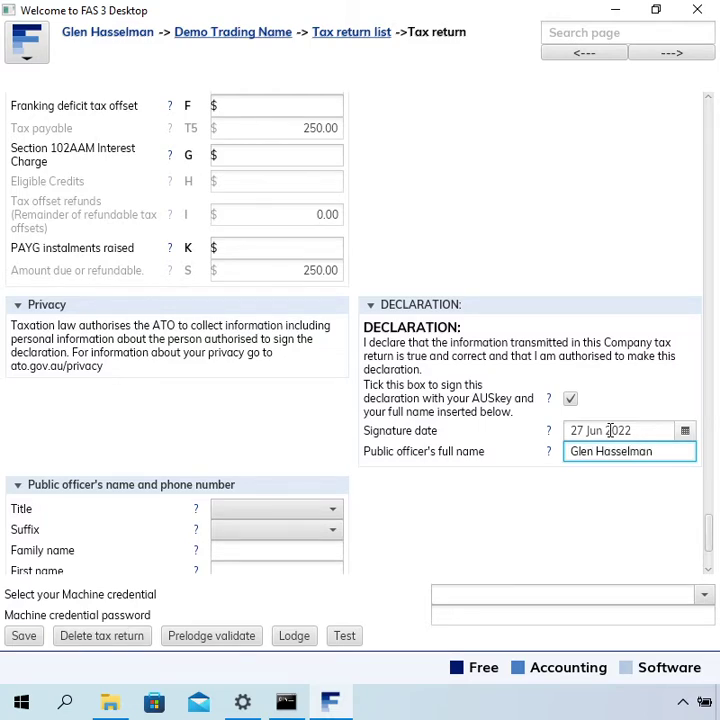
- Fill the contact details with title Mr and the officer's family and first names
scroll(575, 433, down, 1)
scroll(575, 433, down, 3)
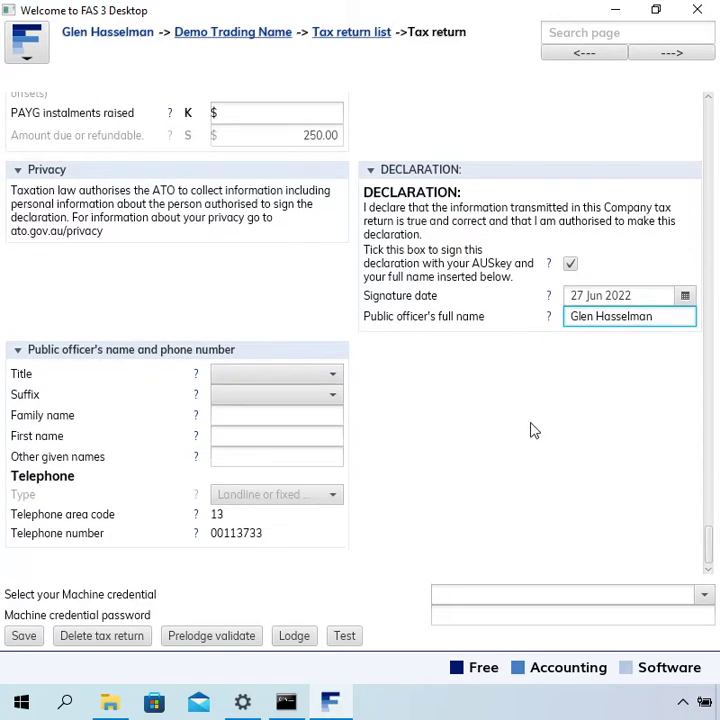
click(335, 377)
click(312, 444)
click(310, 415)
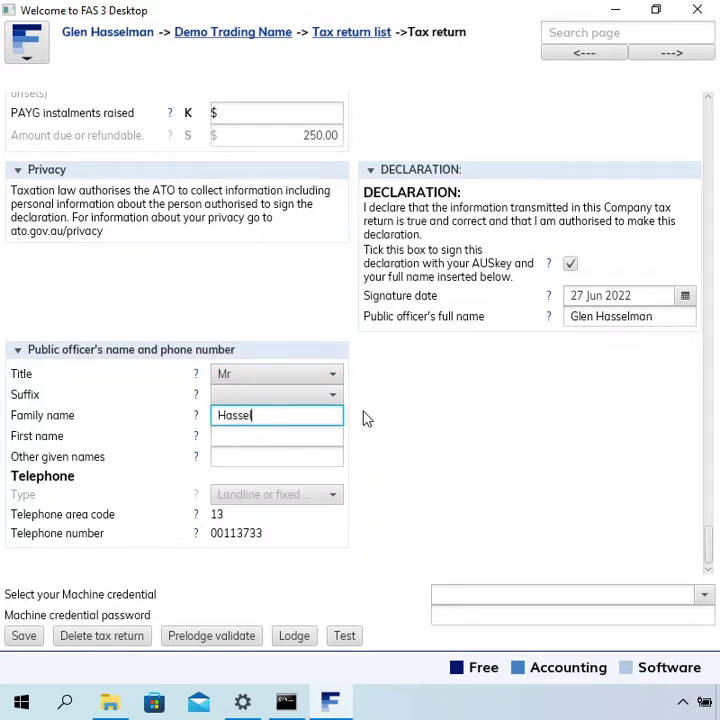
key(Tab)
key(Tab)
click(466, 593)
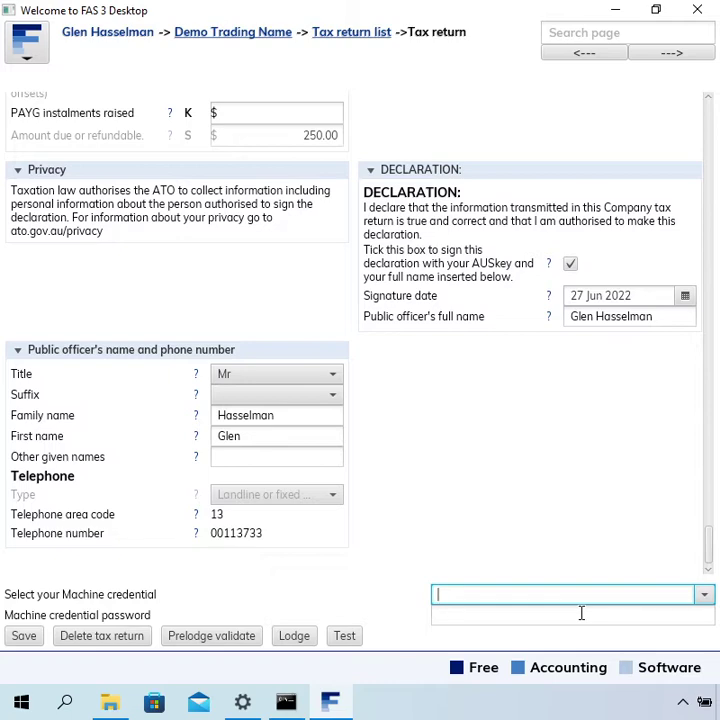
- Select the machine credential matching part of the ABN and enter its password
text(1408)
key(Return)
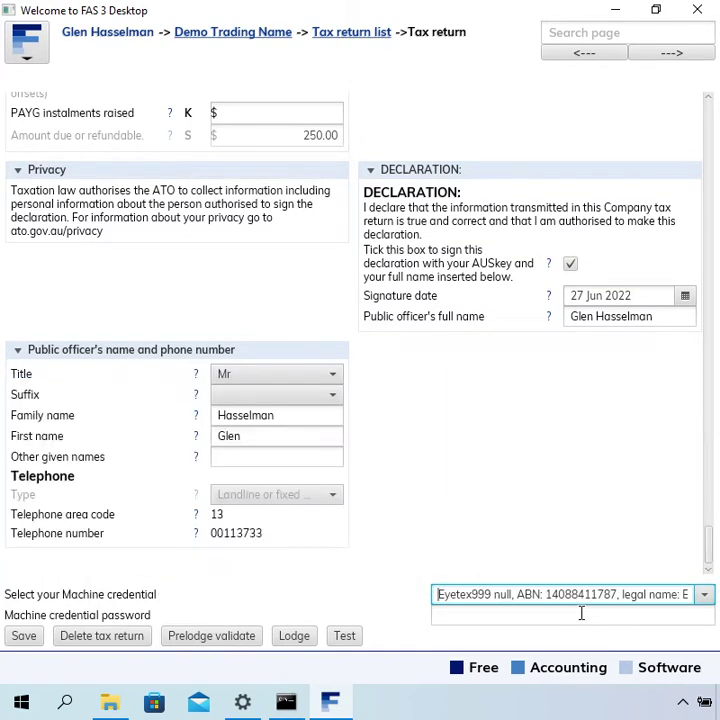
click(581, 613)
text(***)
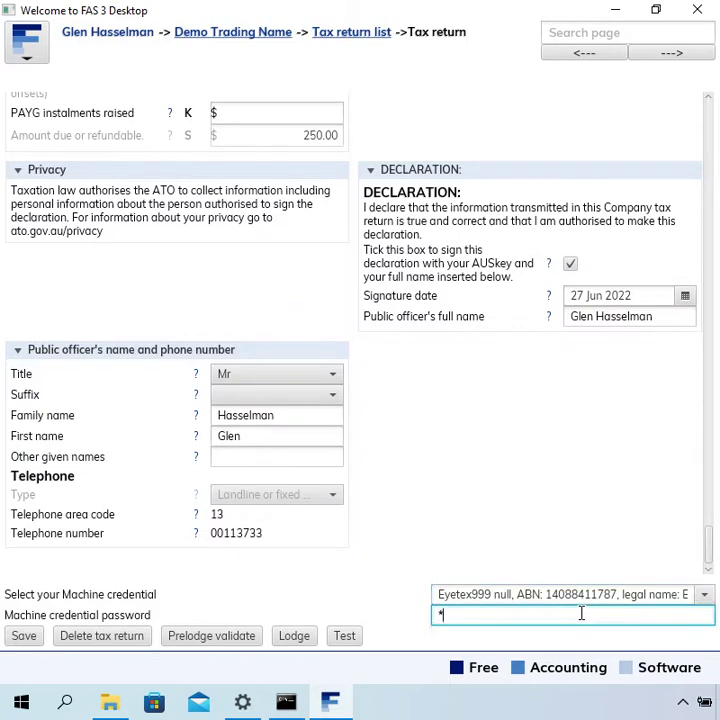
text(*******)
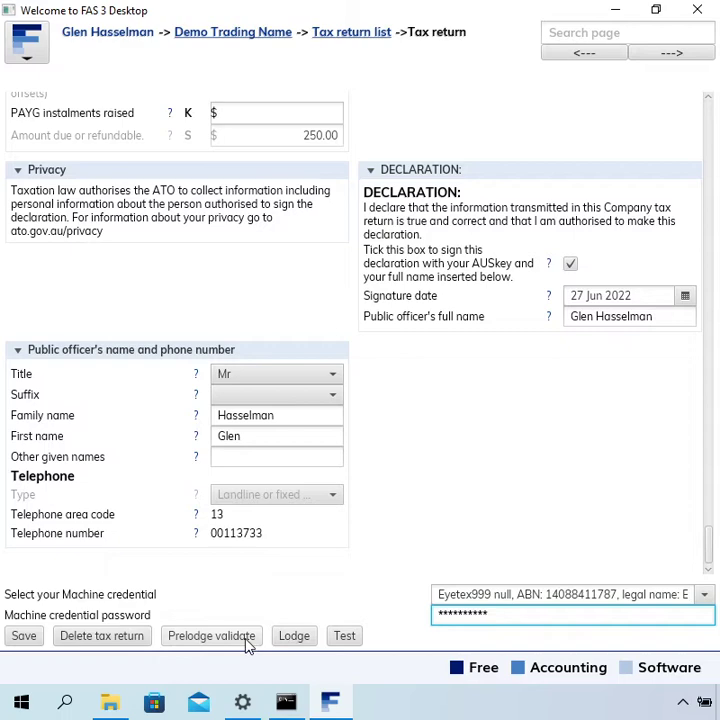
- Run Prelodge validate and confirm the CMN.ATO.GEN.OK result with status Validated
click(247, 644)
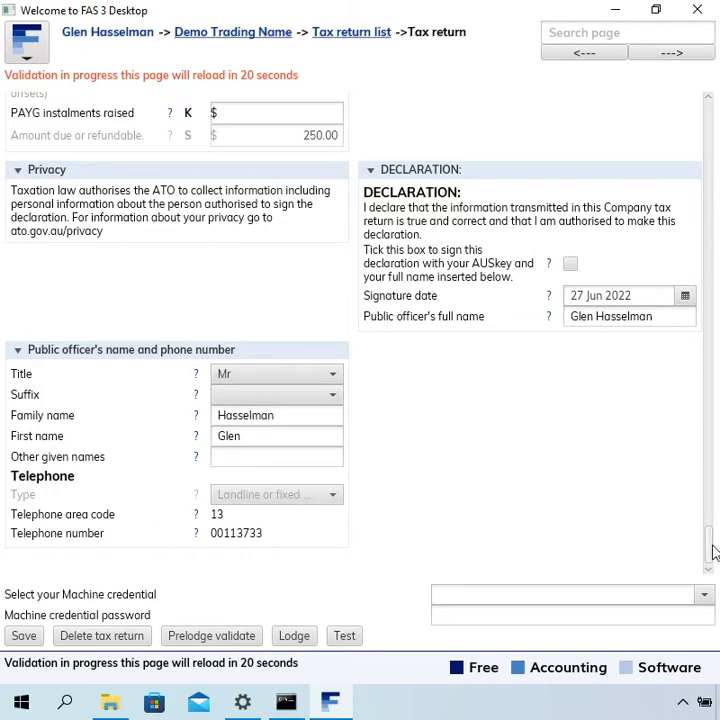
drag(712, 553, 701, 80)
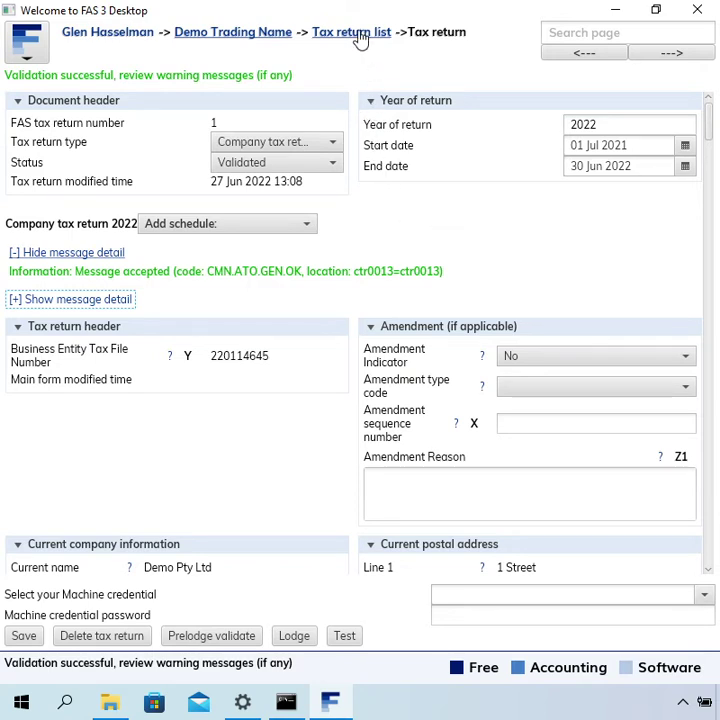
- Return to the tax return list, browse the 2021 and 2022 rows and the Dividend and interest schedule, then select the Validated Company tax return 2022
click(359, 36)
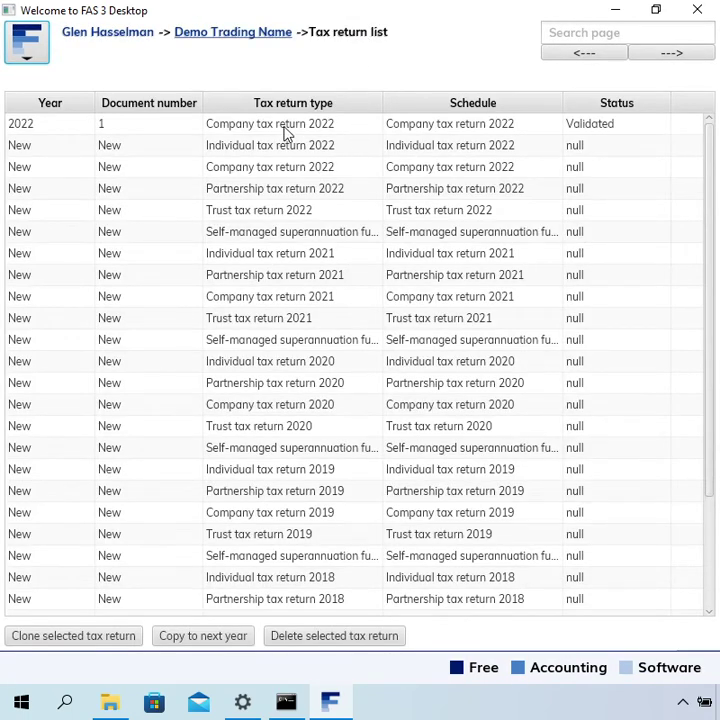
click(284, 128)
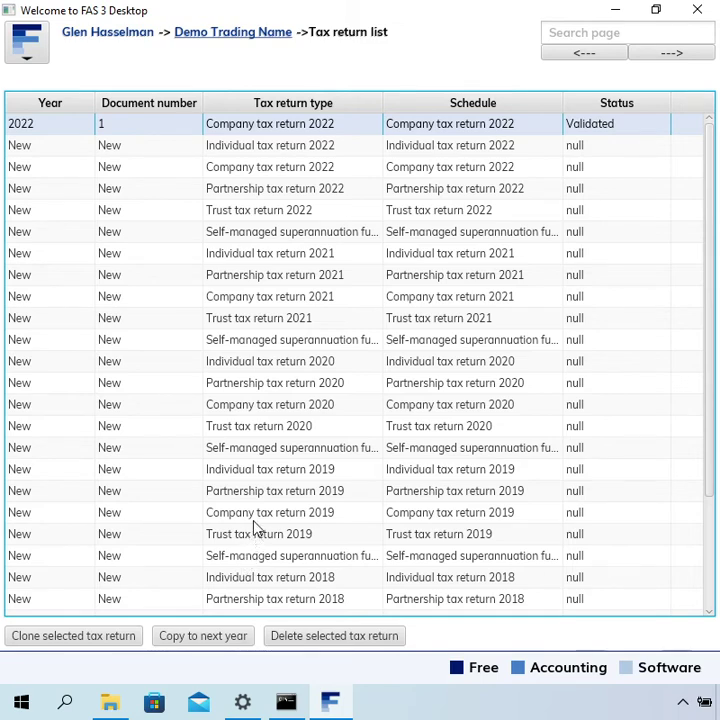
click(295, 298)
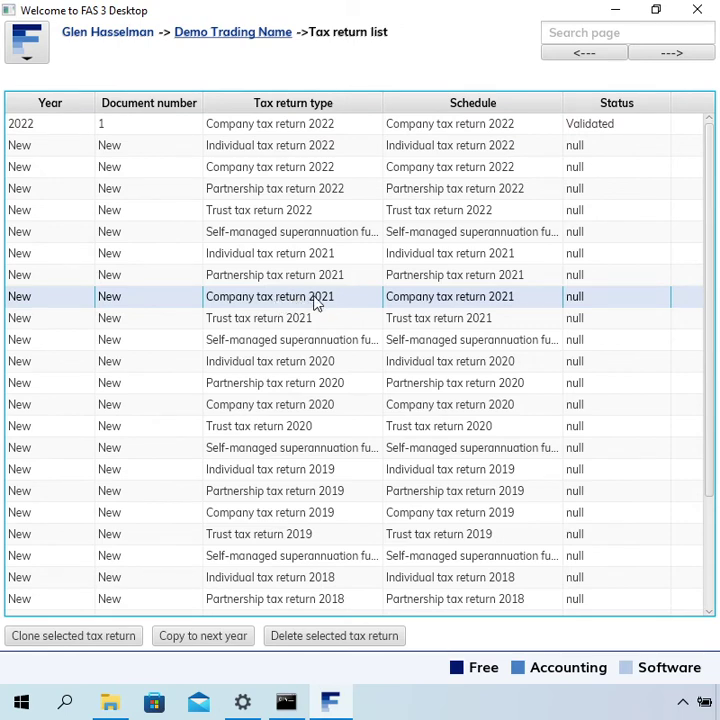
click(319, 168)
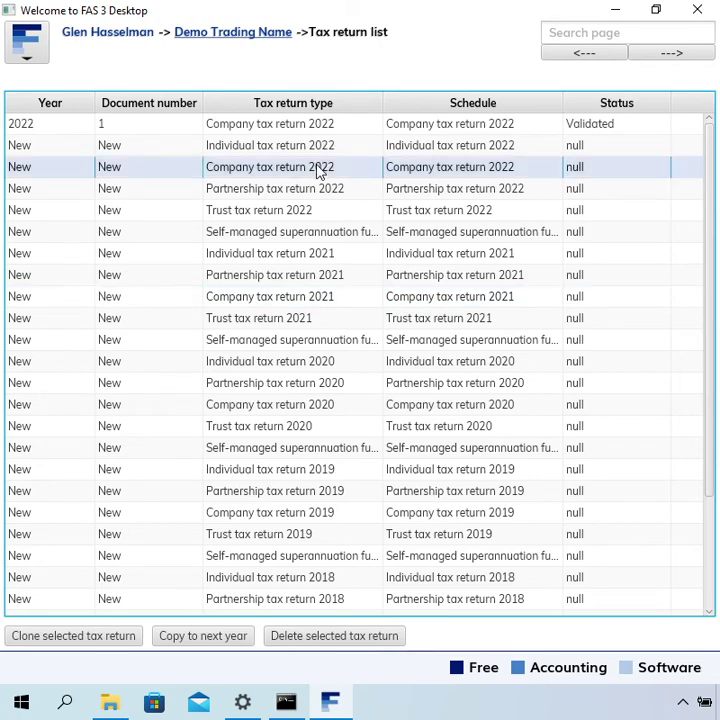
click(307, 129)
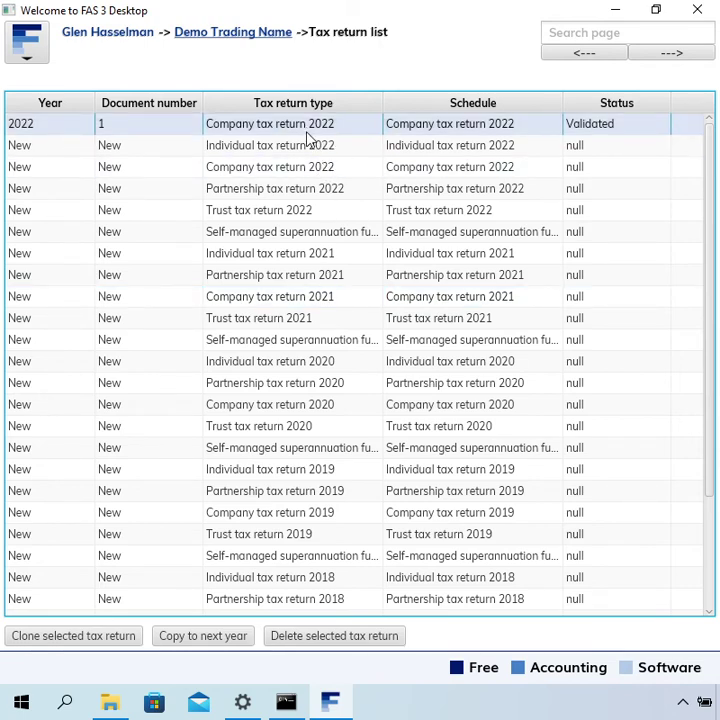
scroll(590, 540, down, 2)
scroll(590, 540, down, 2)
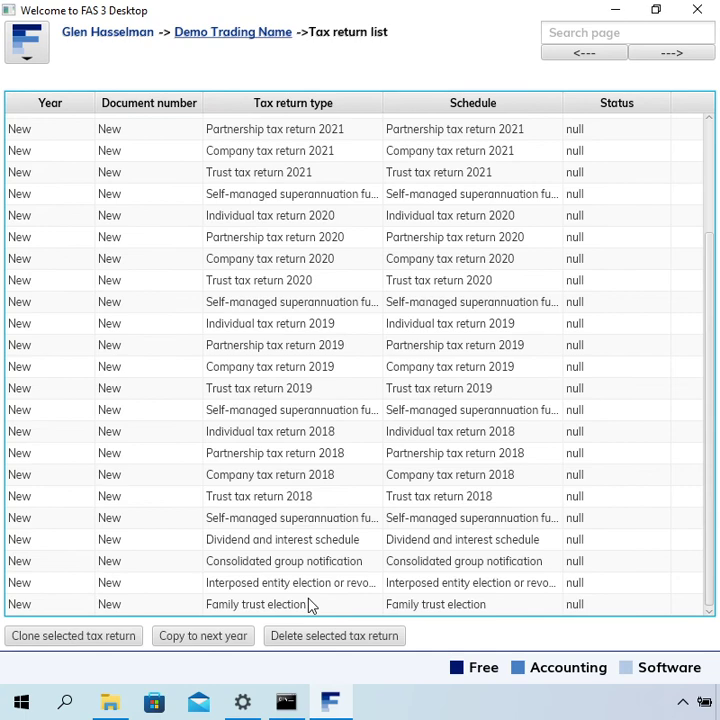
click(305, 545)
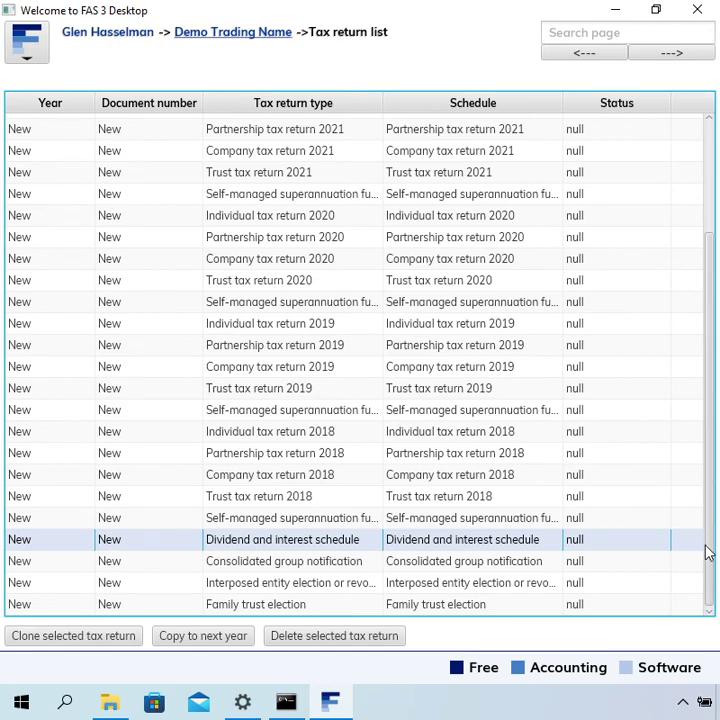
drag(707, 554, 694, 276)
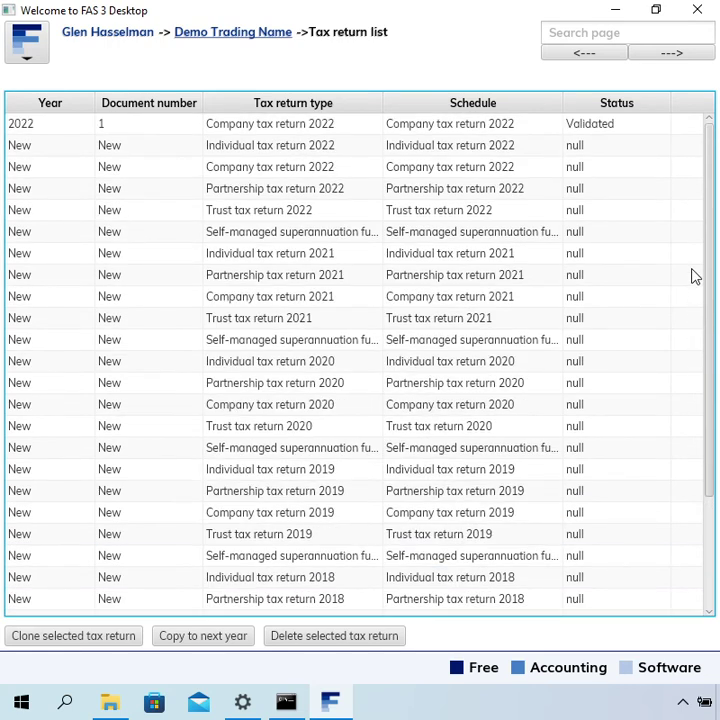
click(406, 129)
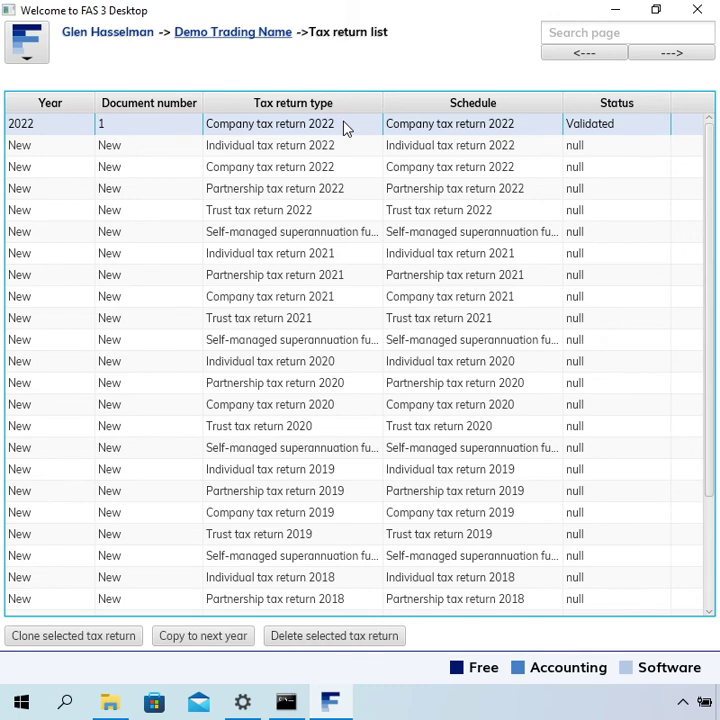
- Reopen Company tax return 2022 (return number 1) from the tax return list
double_click(345, 127)
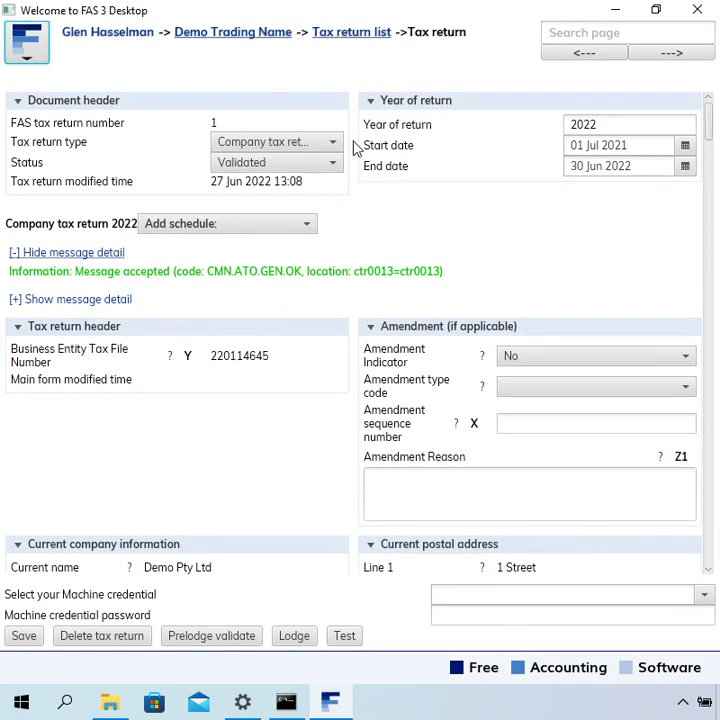